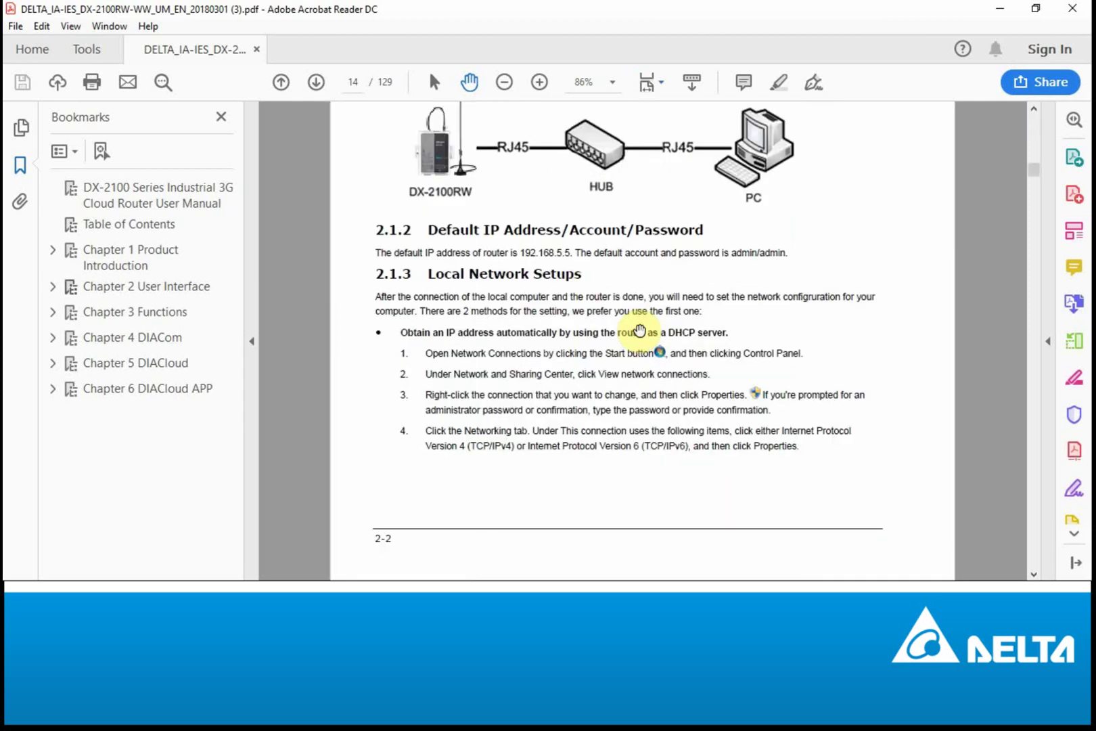
Step: Highlight the router's default IP address and default login account in the DX-2100 manual
left_click_drag(520, 252, 574, 253)
left_click(627, 264)
left_click_drag(731, 253, 788, 254)
left_click(639, 263)
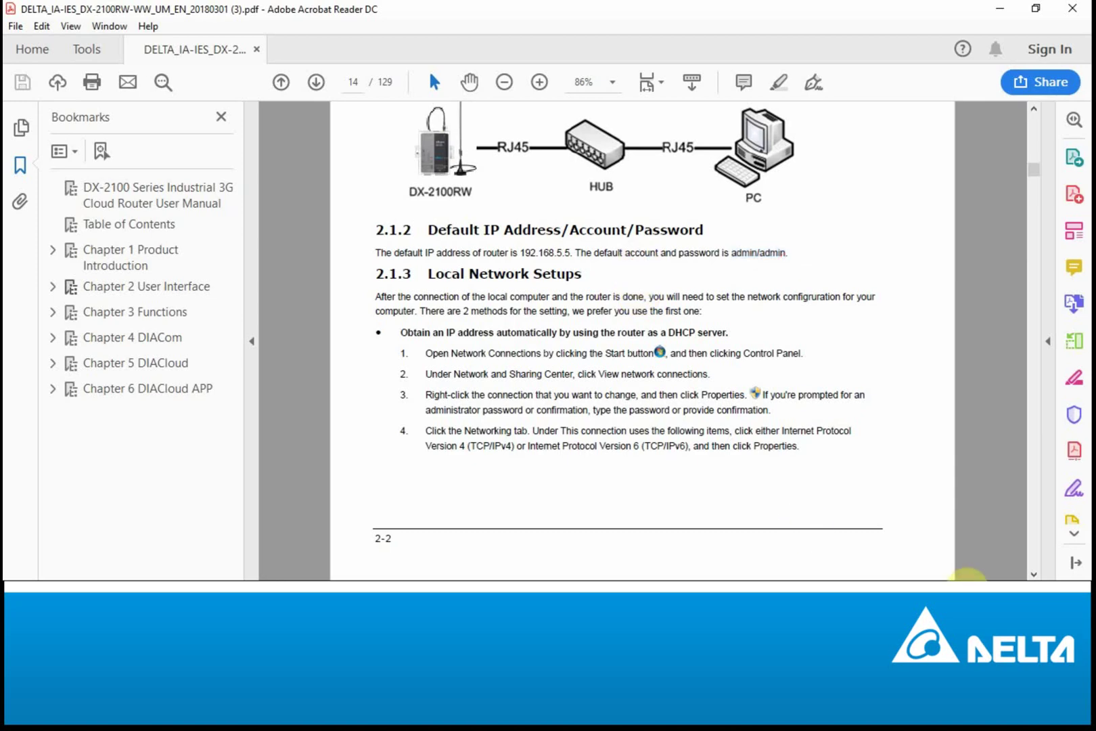
Step: Open the Ethernet adapter's properties from Network & Internet settings
left_click(974, 595)
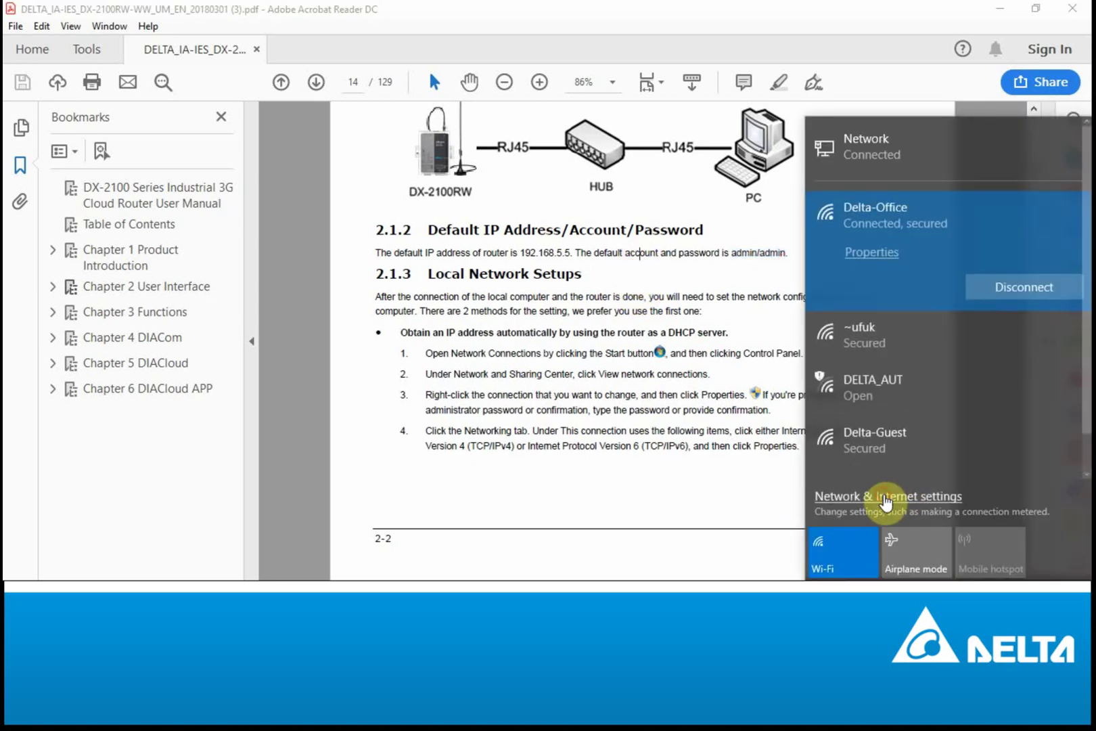
left_click(868, 497)
left_click(66, 259)
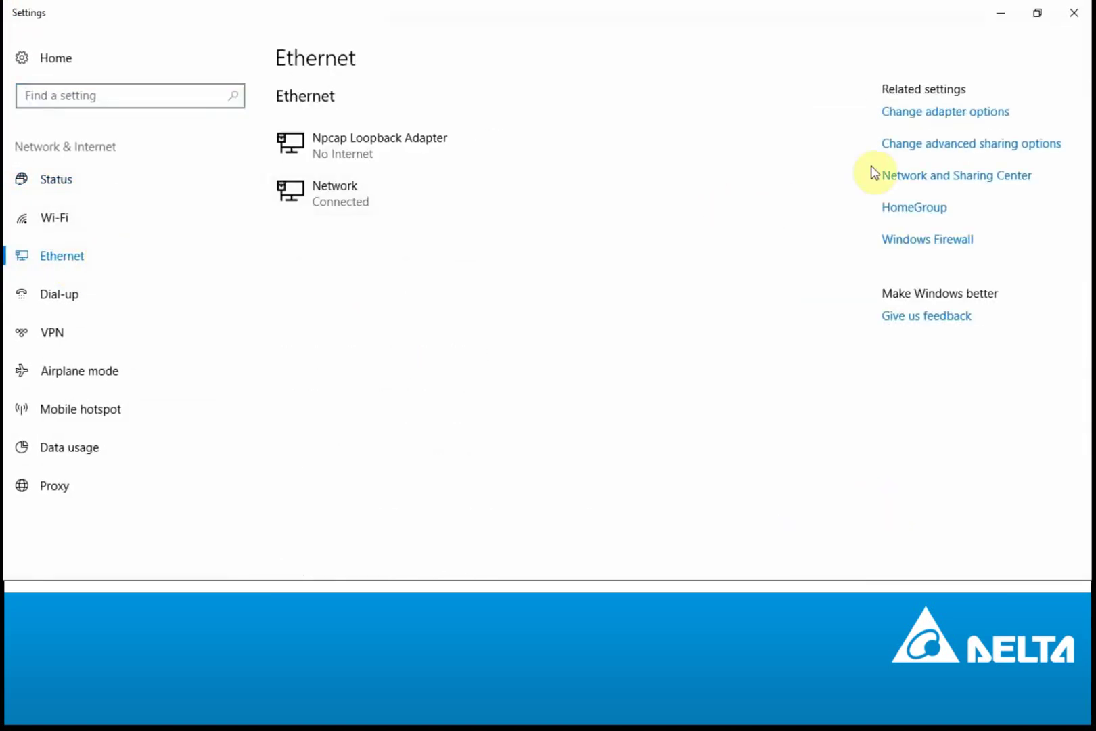
left_click(928, 115)
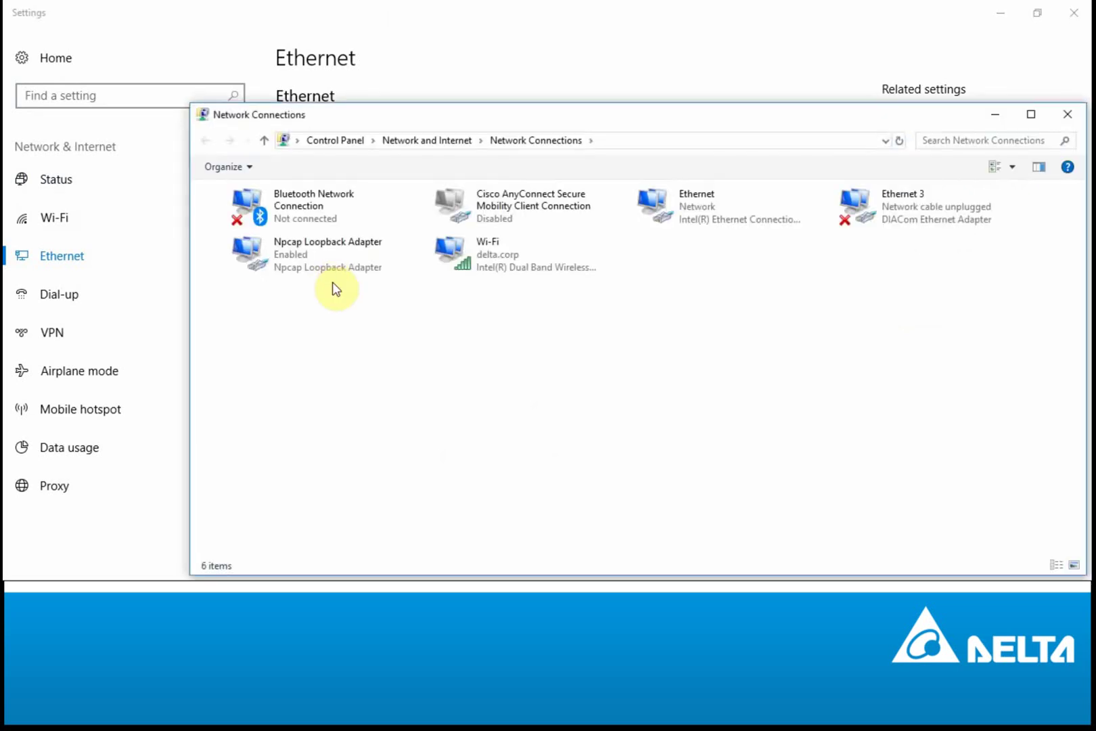
right_click(731, 207)
left_click(778, 352)
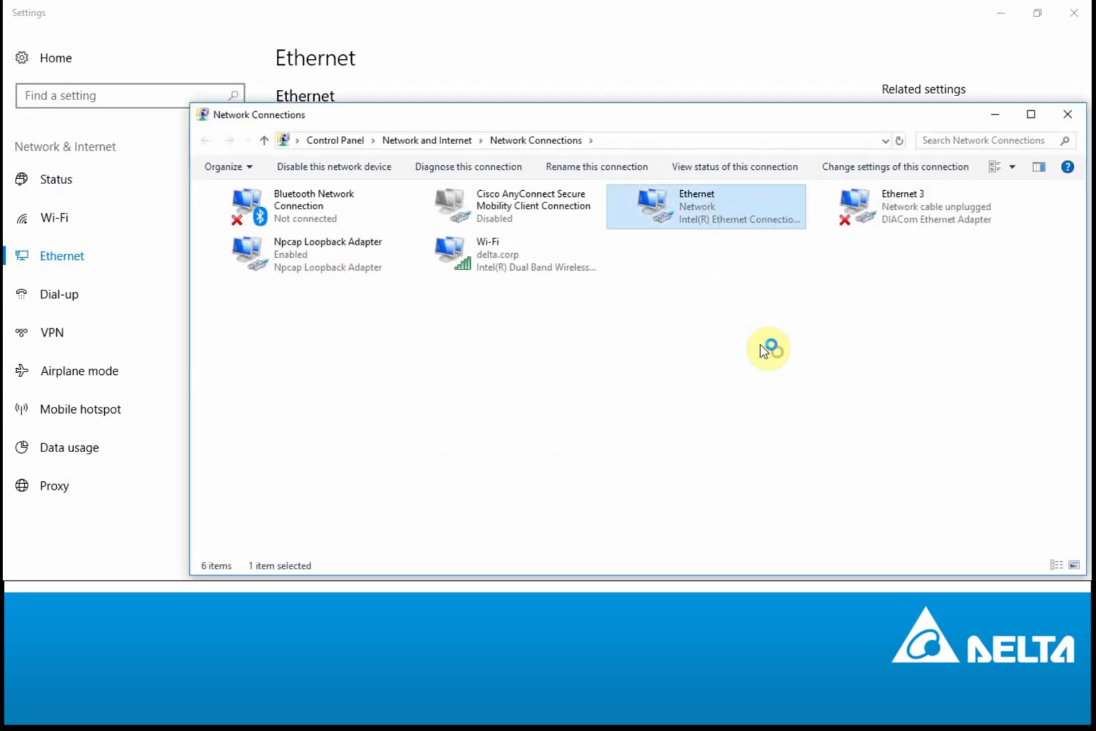
Step: Set IPv4 to static address 192.168.5.99 with subnet mask 255.255.255.0 and confirm
double_click(321, 377)
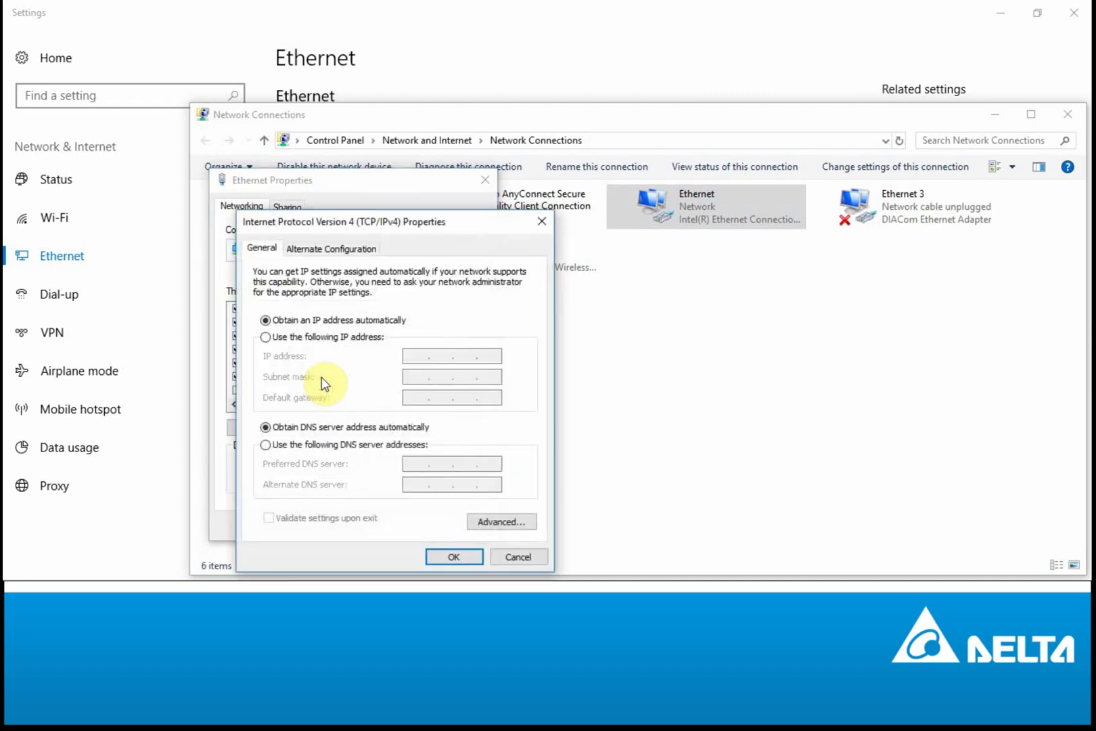
left_click(327, 337)
left_click(418, 359)
type("192 . 168 . 5 .")
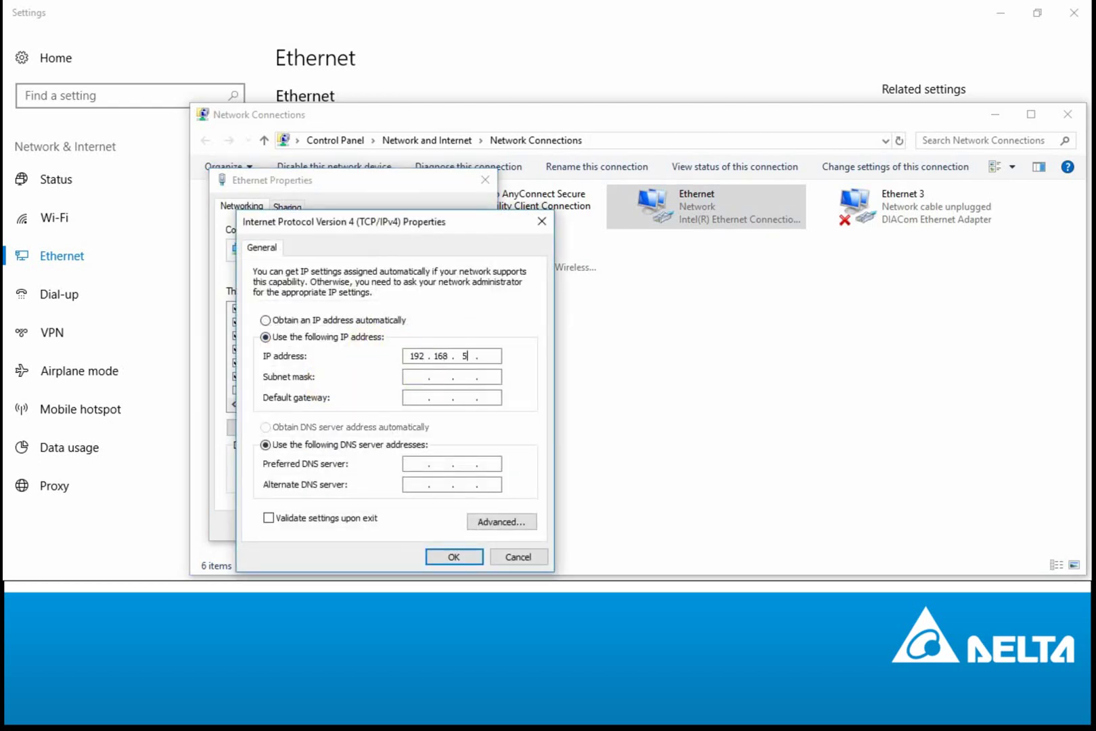
key("Tab")
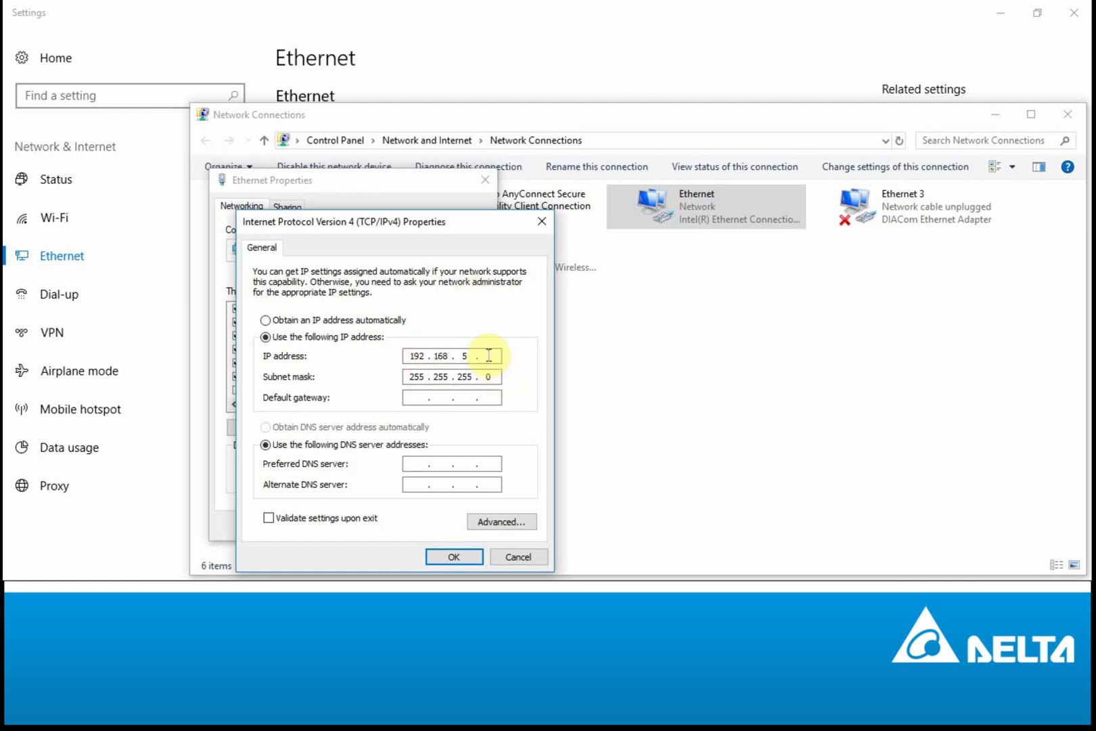
type("98")
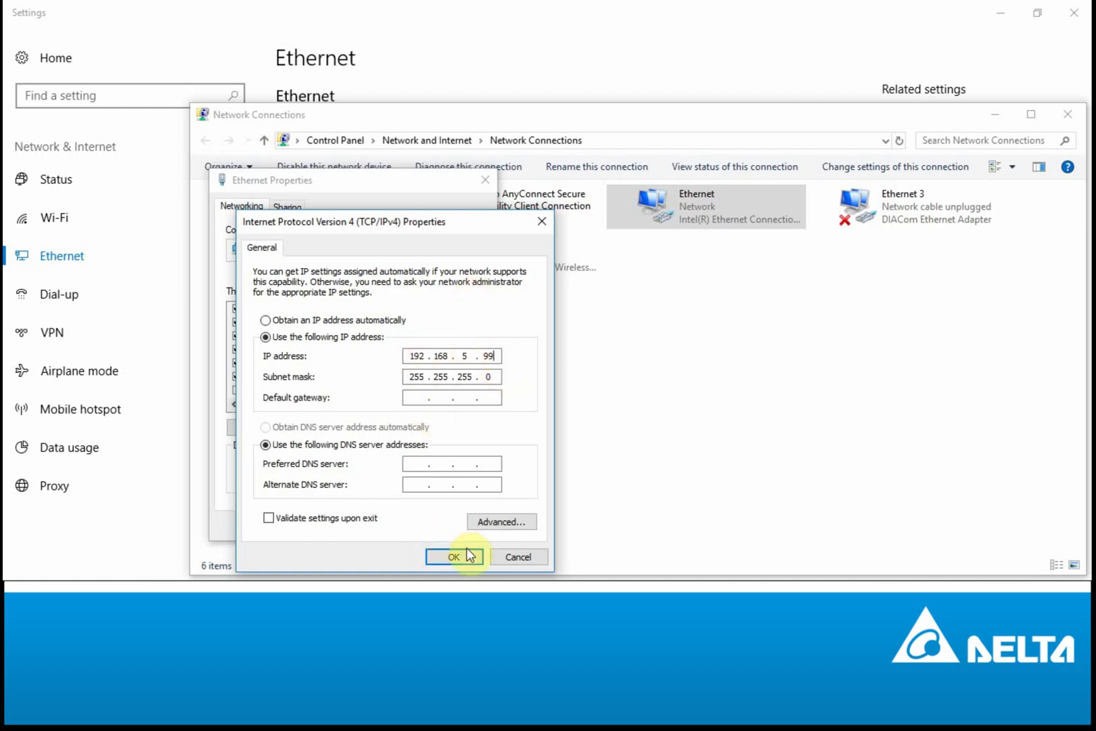
left_click(454, 556)
left_click(398, 525)
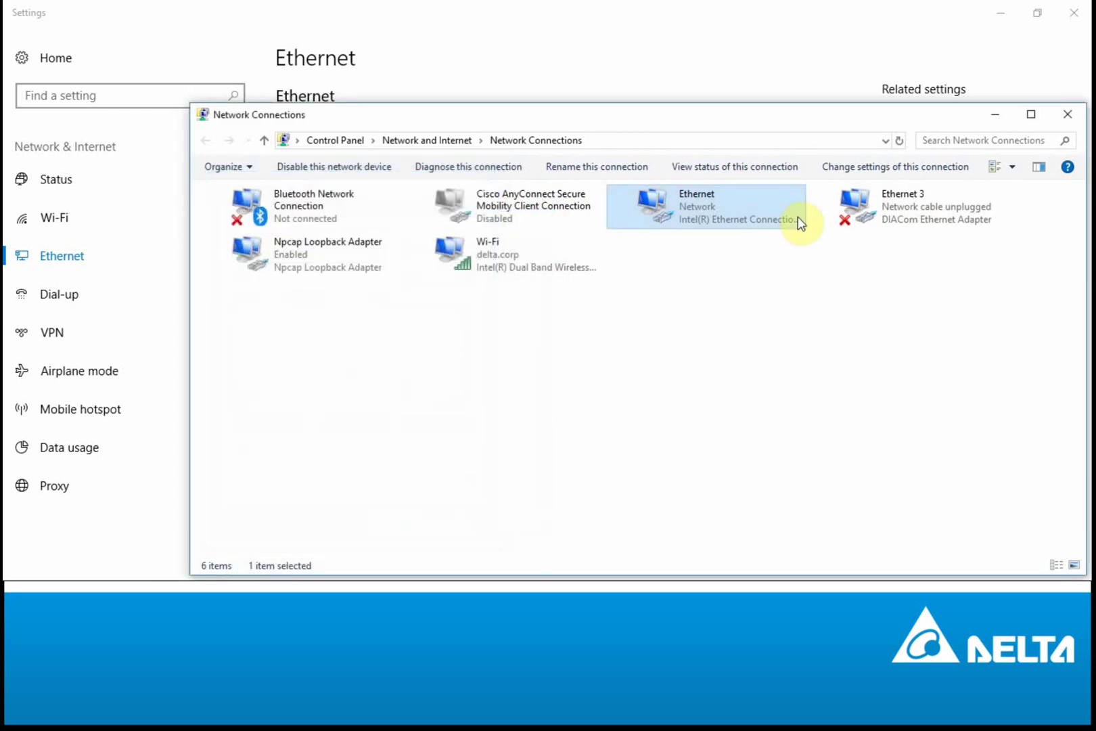
left_click(1068, 117)
Step: Close Settings and browse Internet Explorer to the router at 192.168.5.5
left_click(1072, 13)
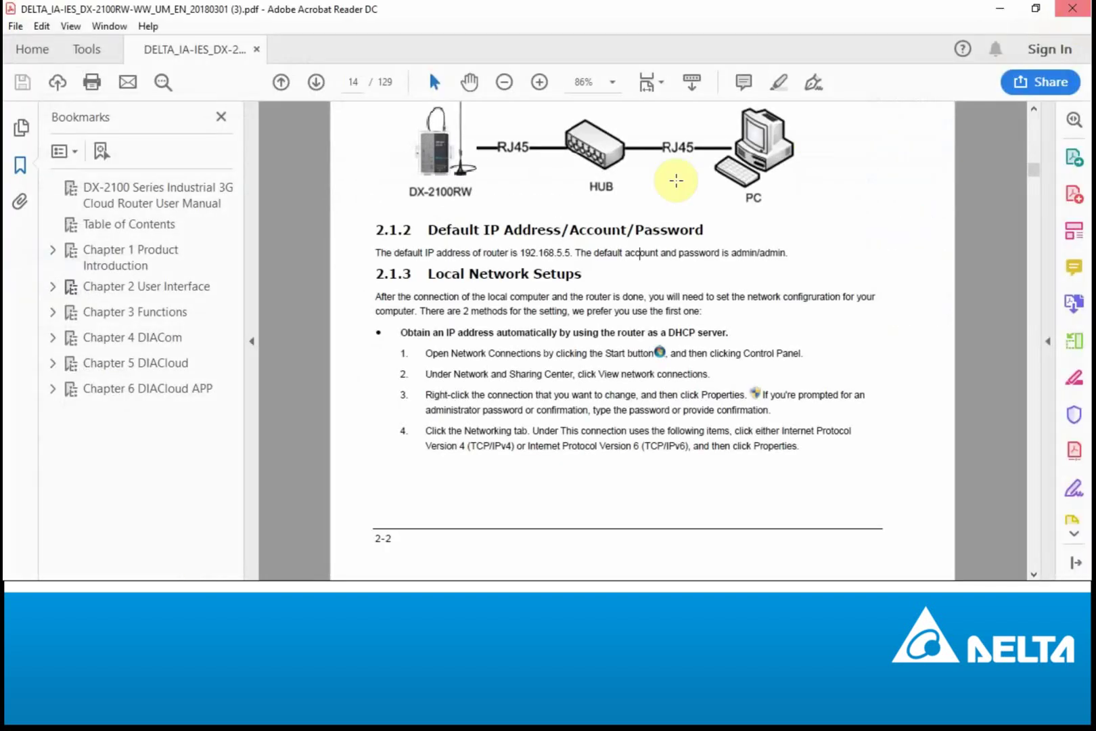
left_click(298, 586)
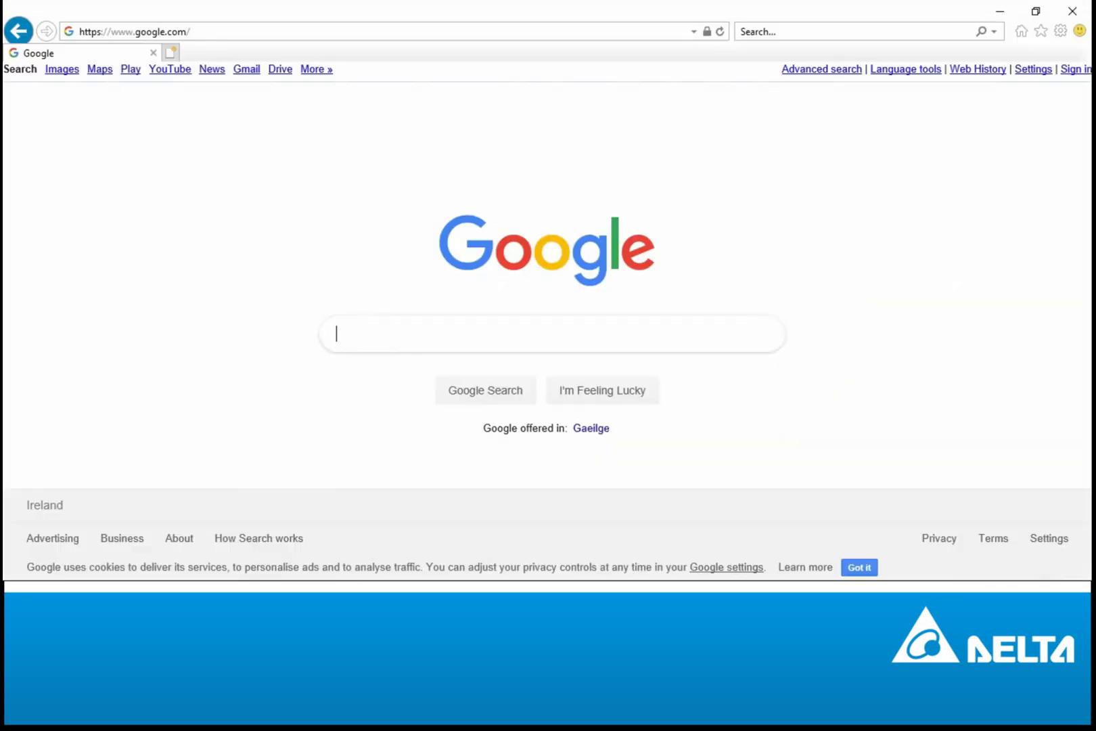
left_click(195, 31)
type("192.168.5.")
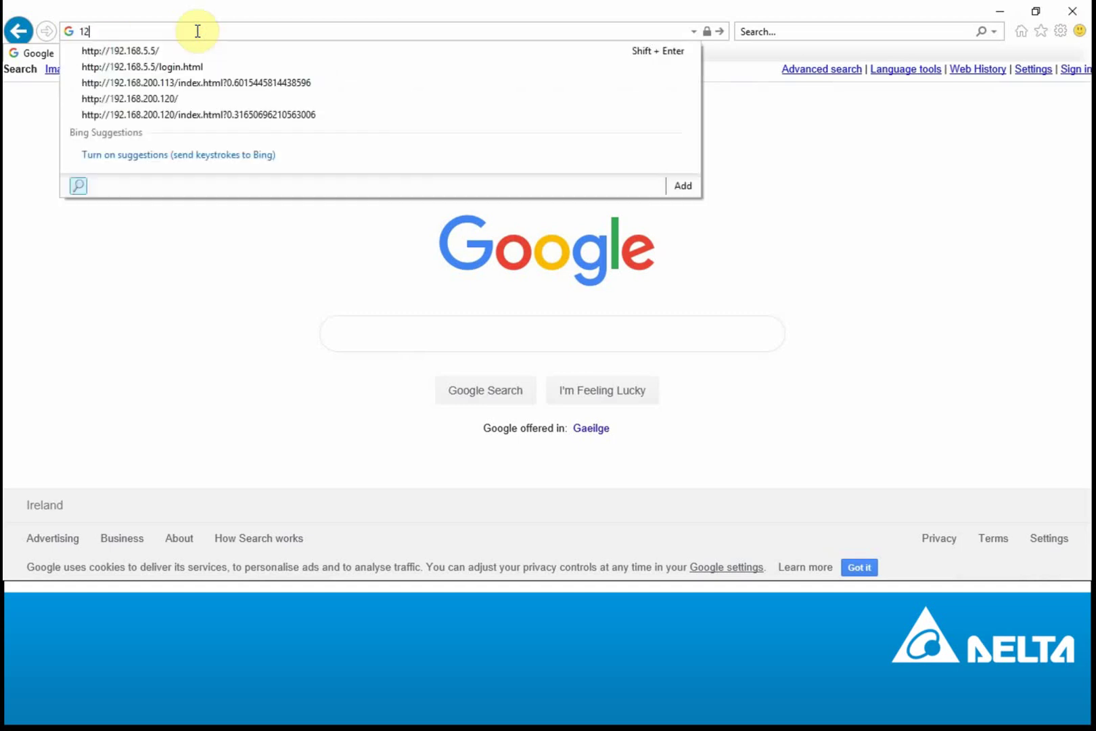
type("5")
key("Return")
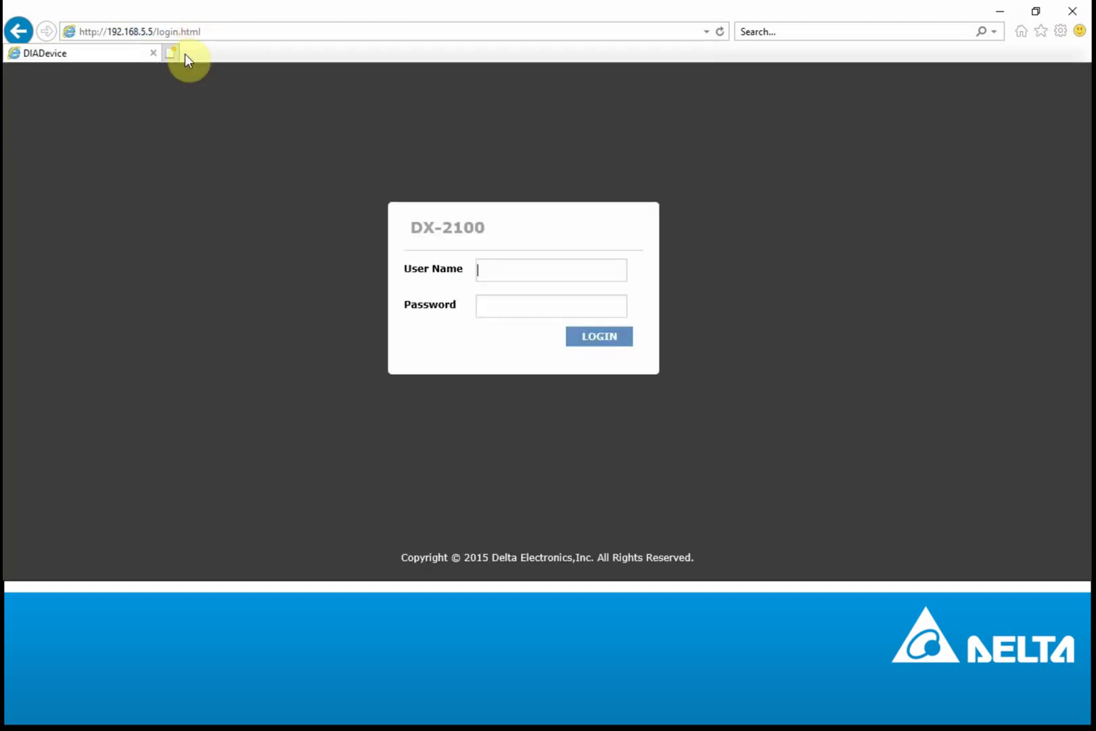
Step: Log in to the DX-2100 web interface with the router's user name and password
type("ad")
type("admin")
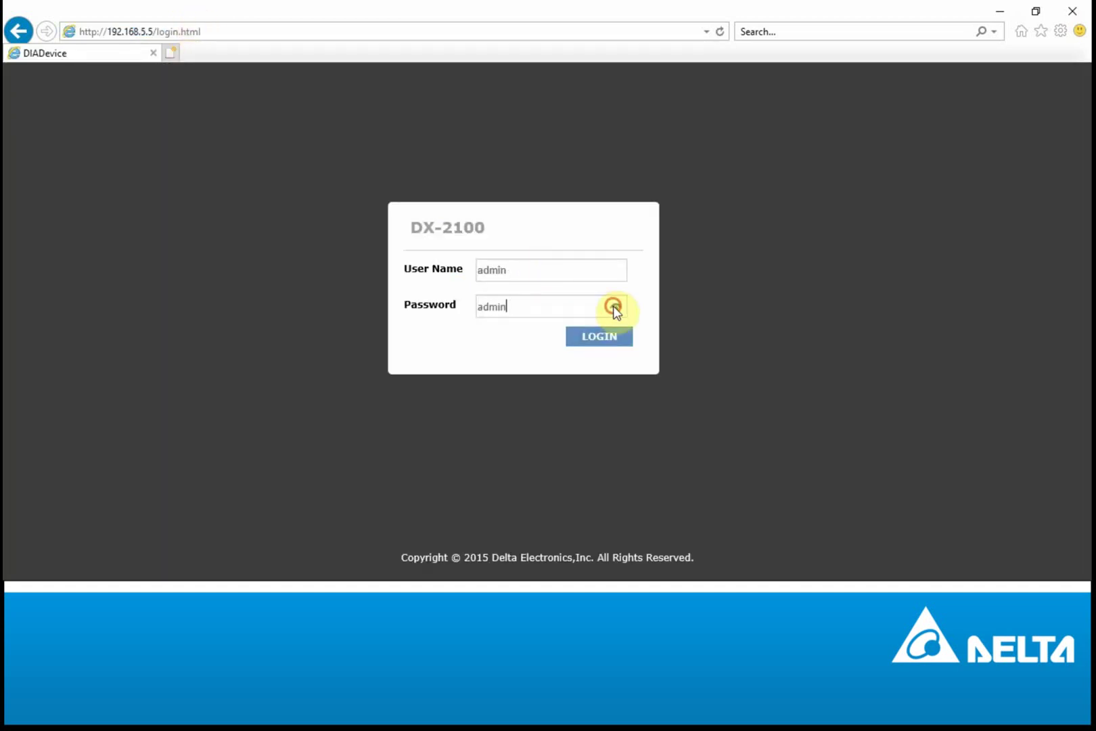
left_click(607, 340)
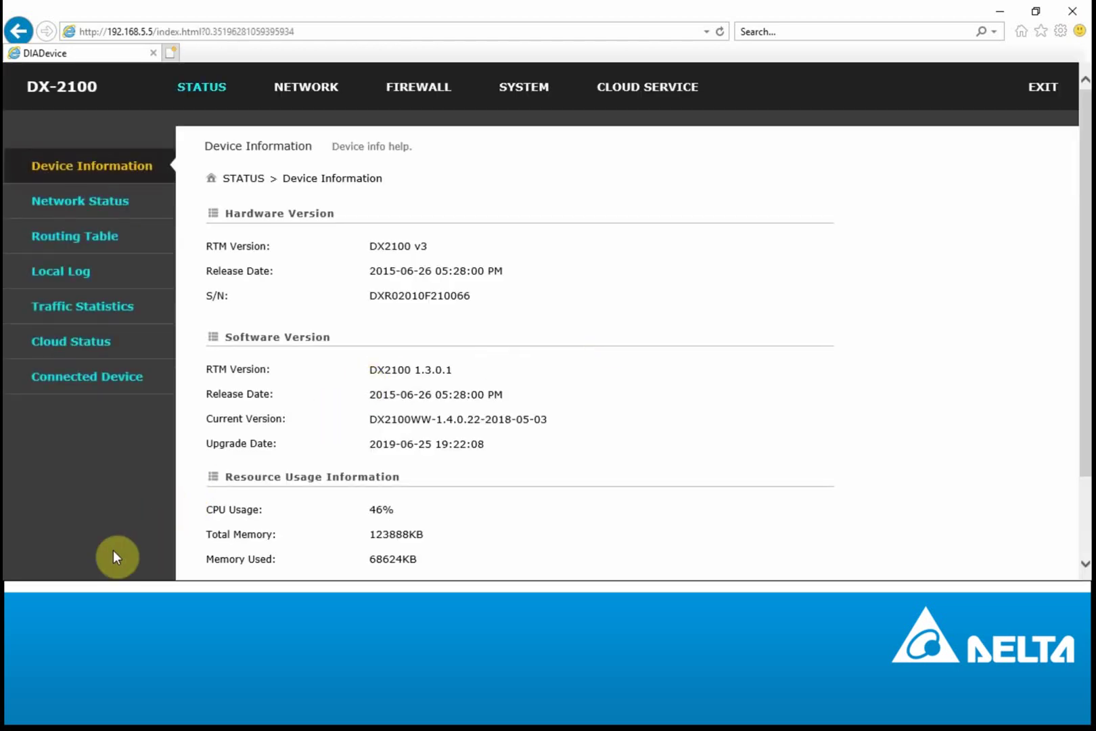
key("super")
left_click(86, 560)
type("dia")
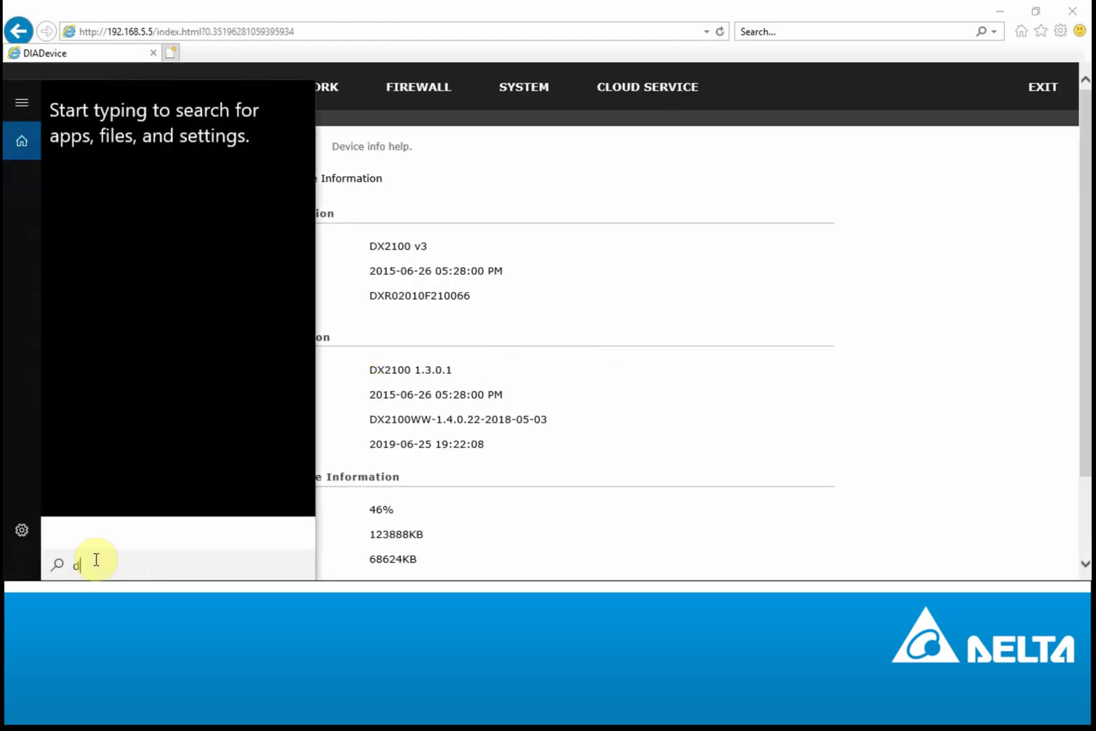
left_click(108, 177)
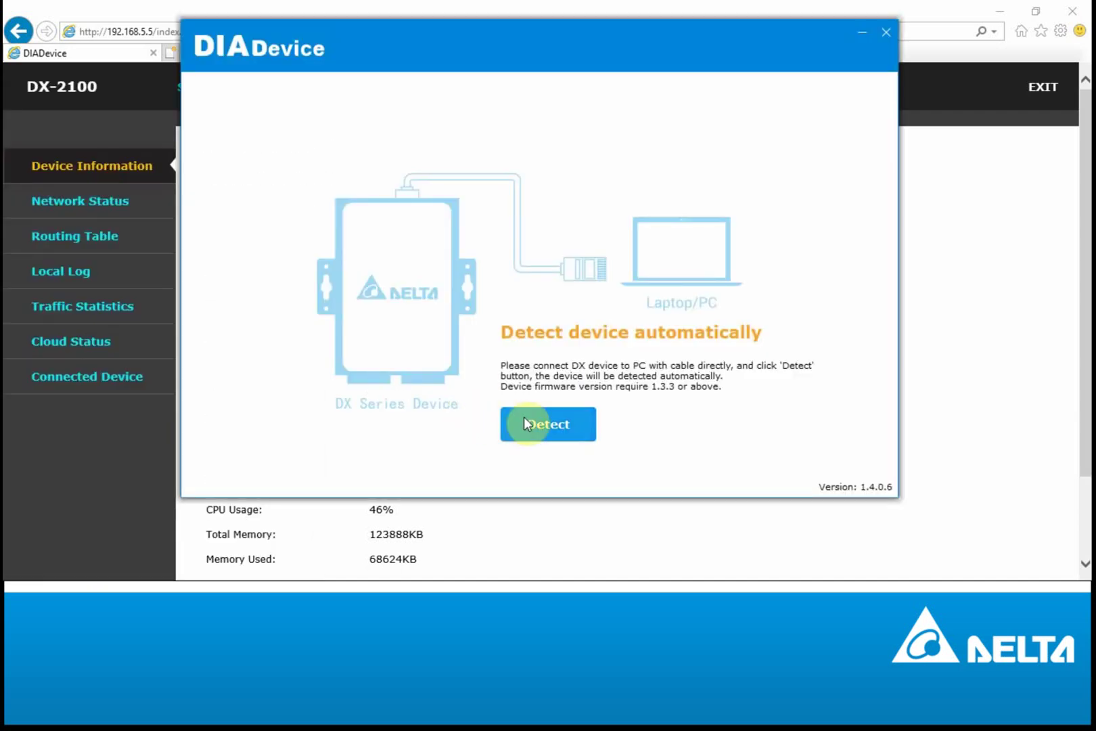
left_click(532, 423)
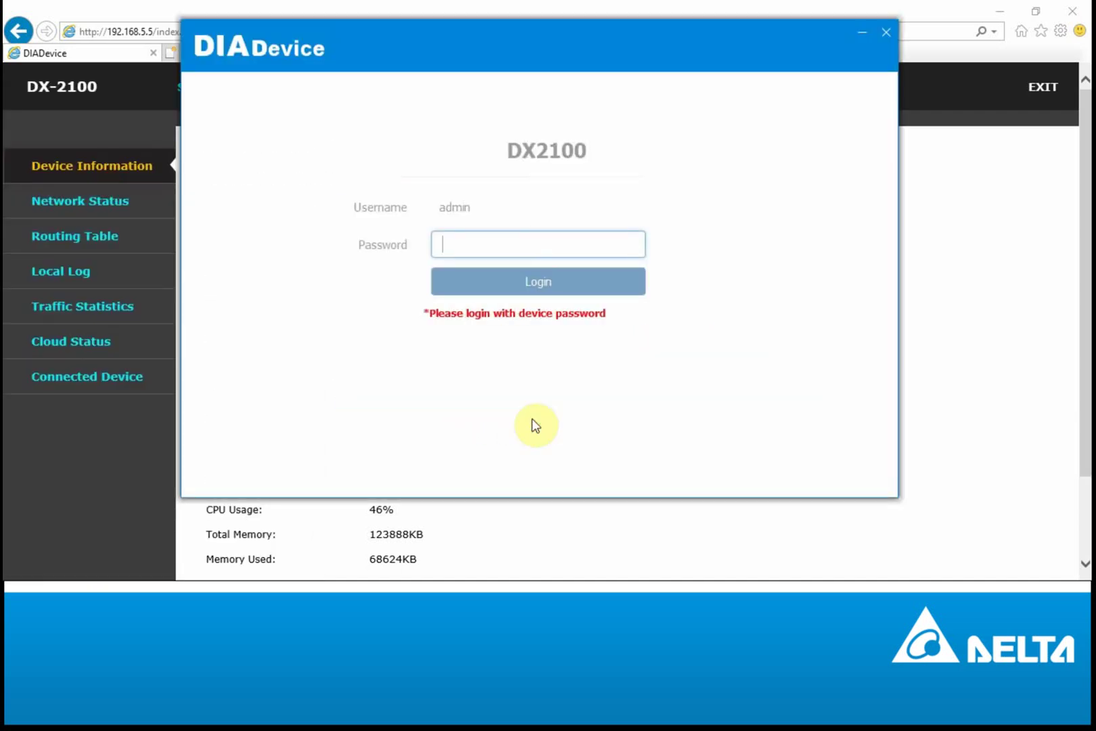
type("****")
key("Return")
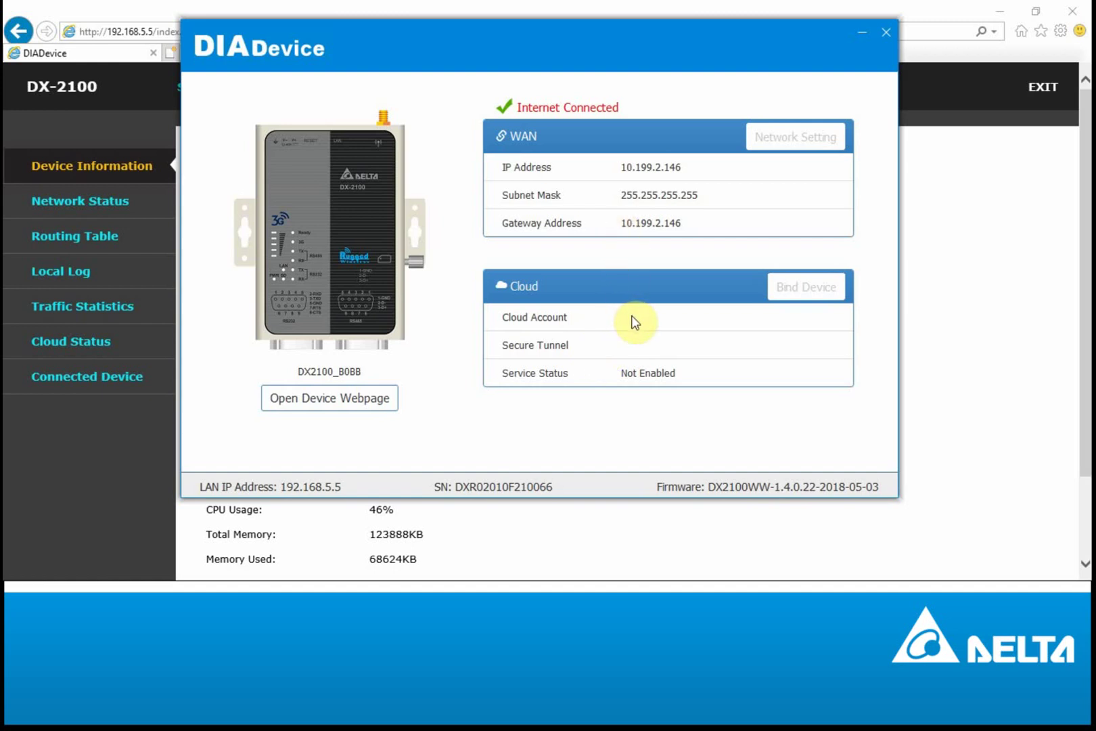
left_click_drag(709, 487, 881, 485)
triple_click(306, 484)
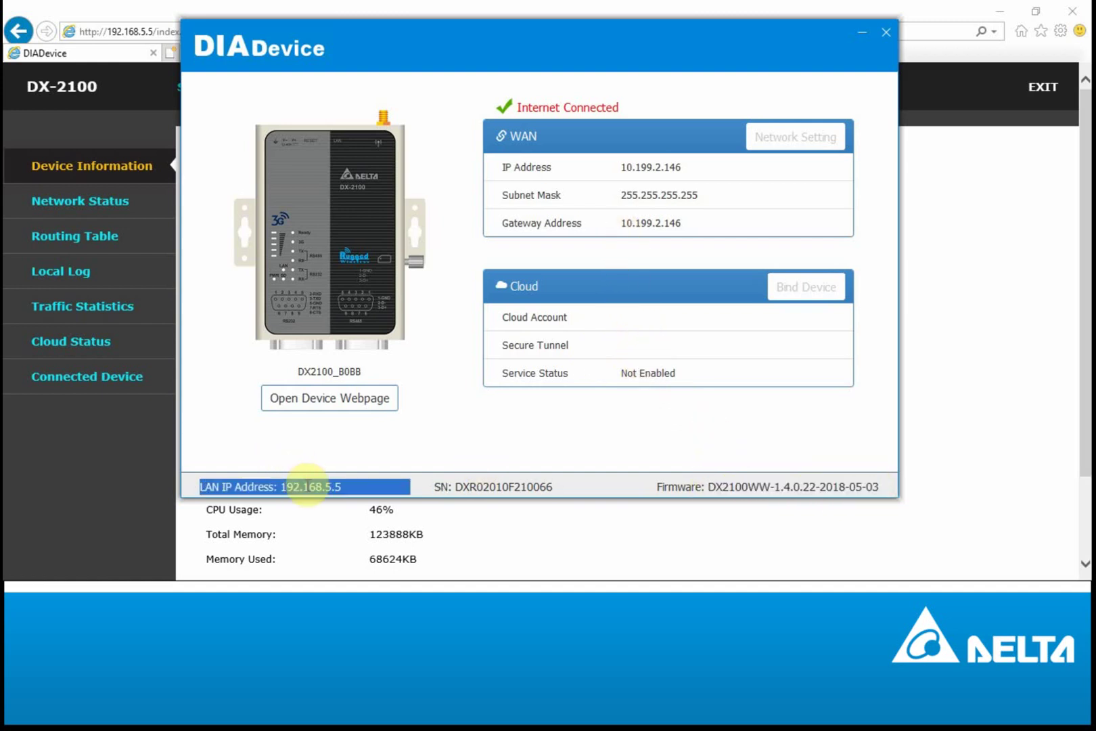
left_click(532, 413)
left_click(859, 34)
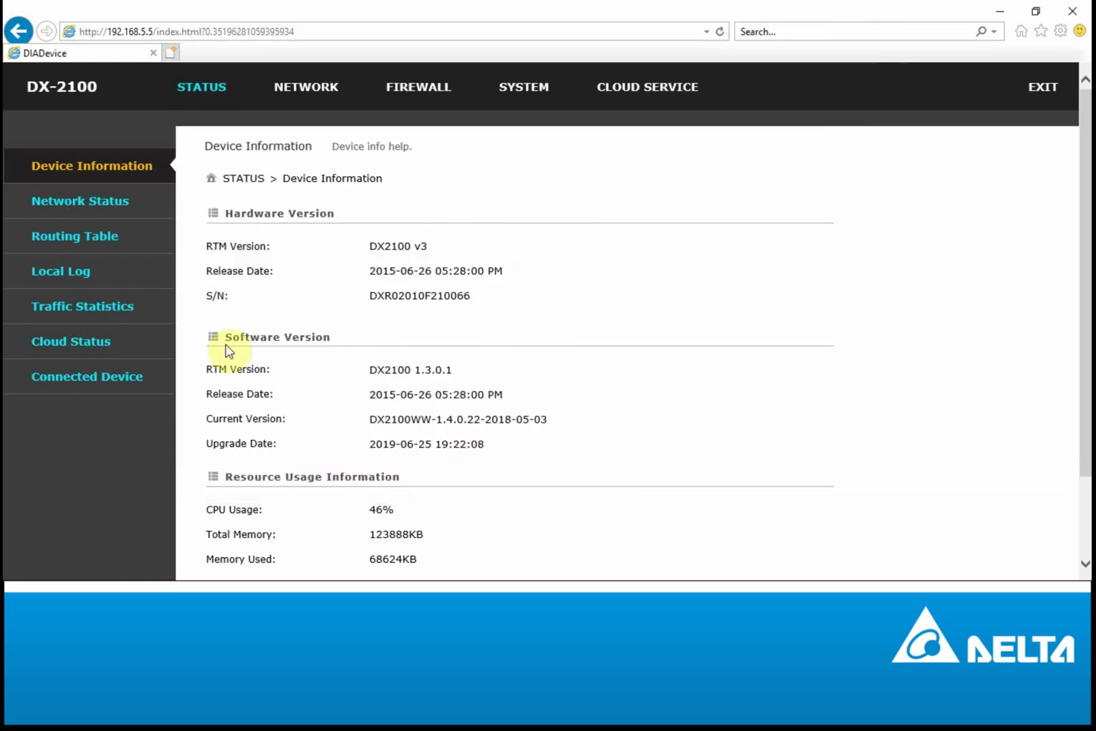
Step: Check the router's Cloud Status and refresh the Connected Device list
left_click(72, 342)
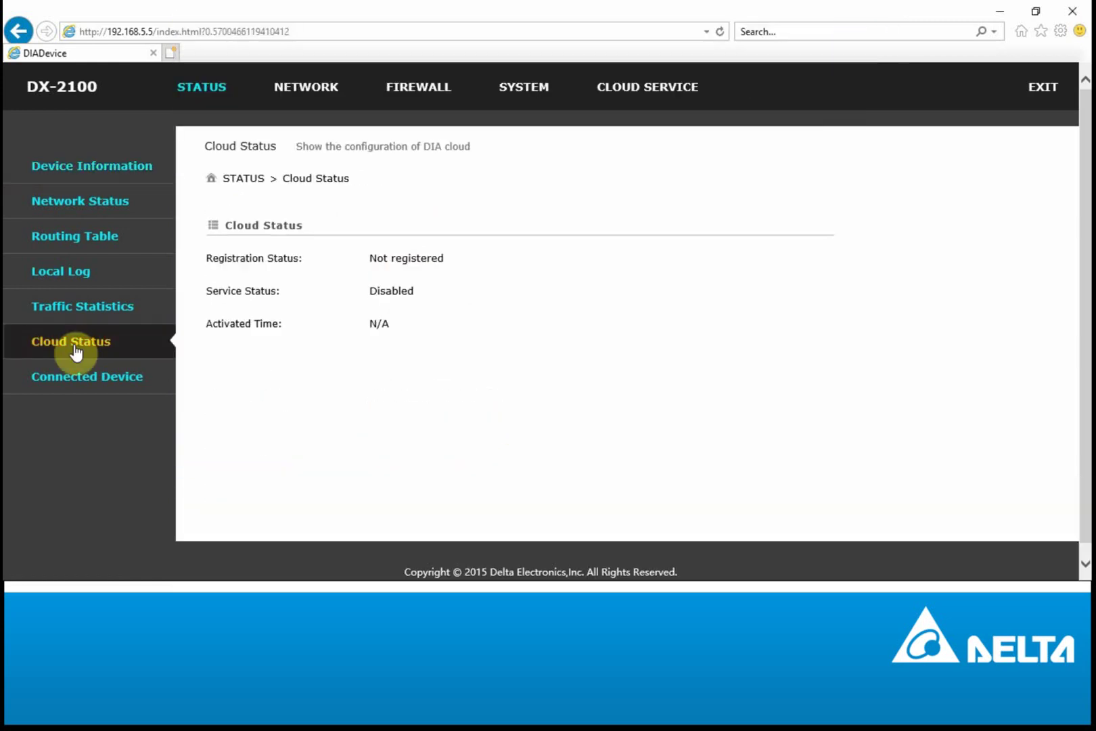
left_click(77, 384)
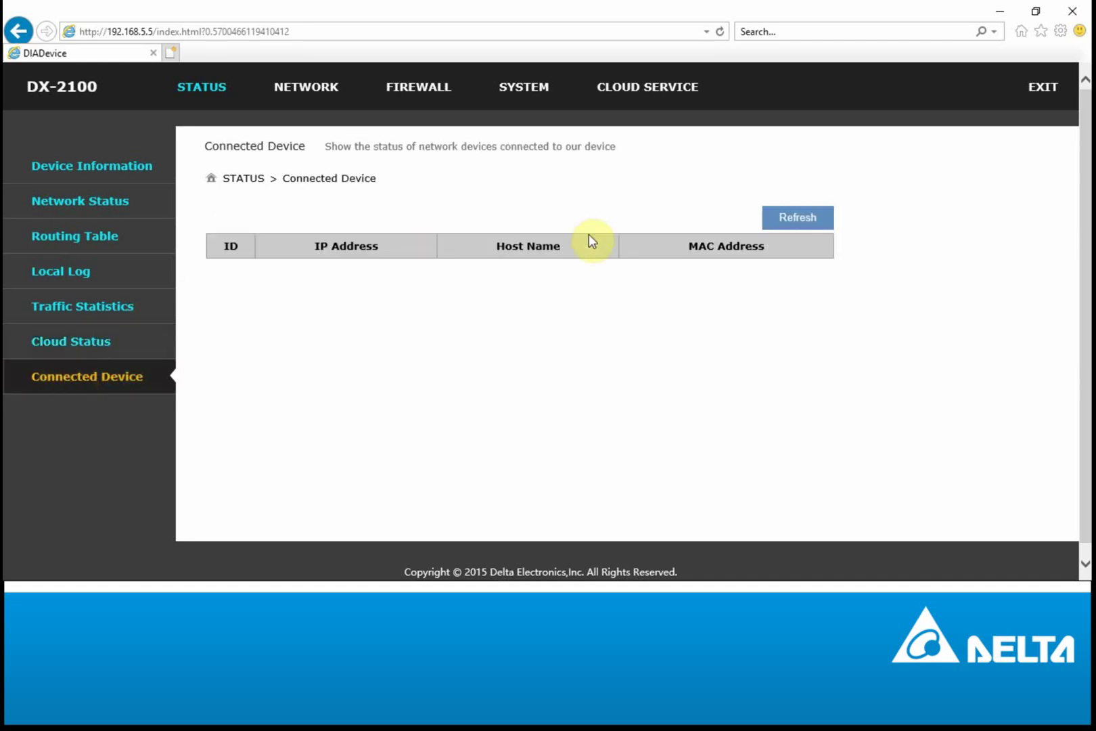
left_click(805, 217)
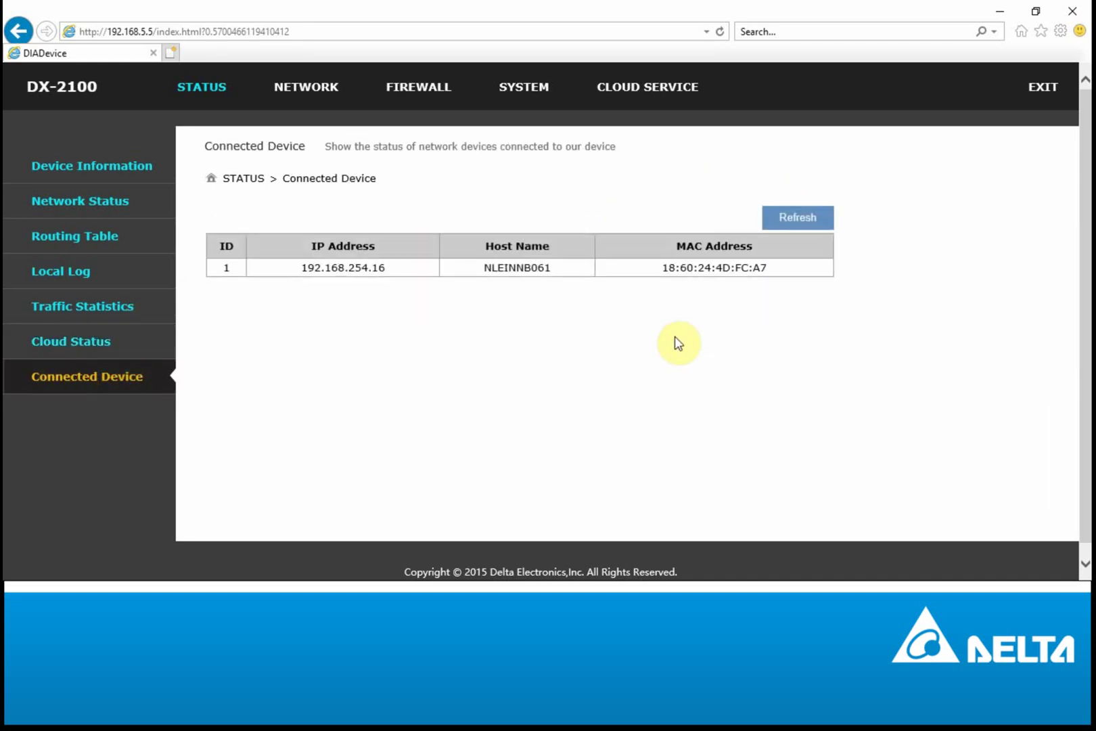
Step: In LAN Configurations, switch the DHCP Server off and back on, then view Cloud Configurations
left_click(306, 87)
left_click(115, 238)
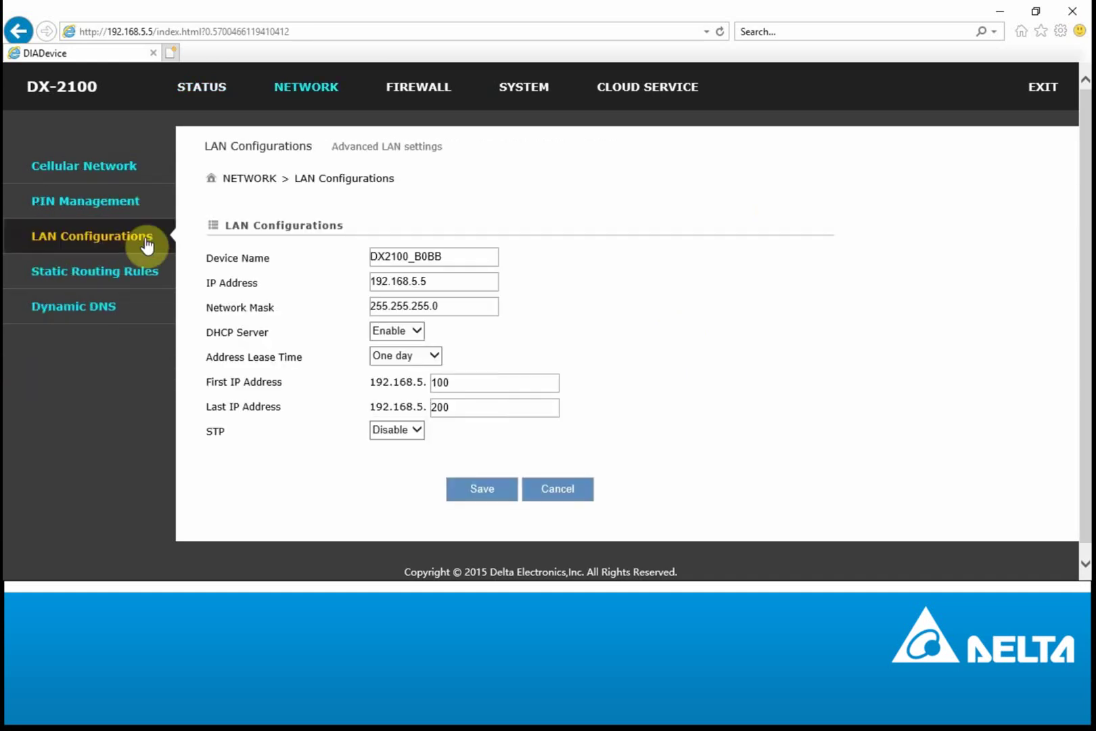
left_click(395, 333)
left_click(398, 318)
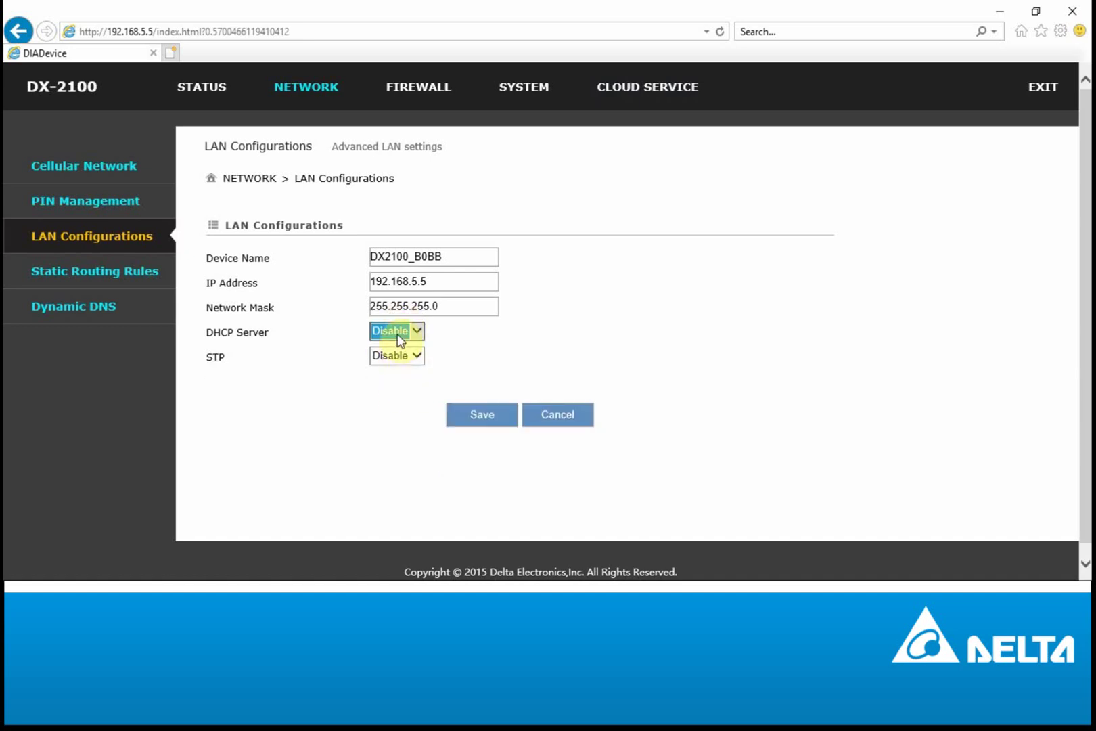
left_click(397, 334)
left_click(397, 342)
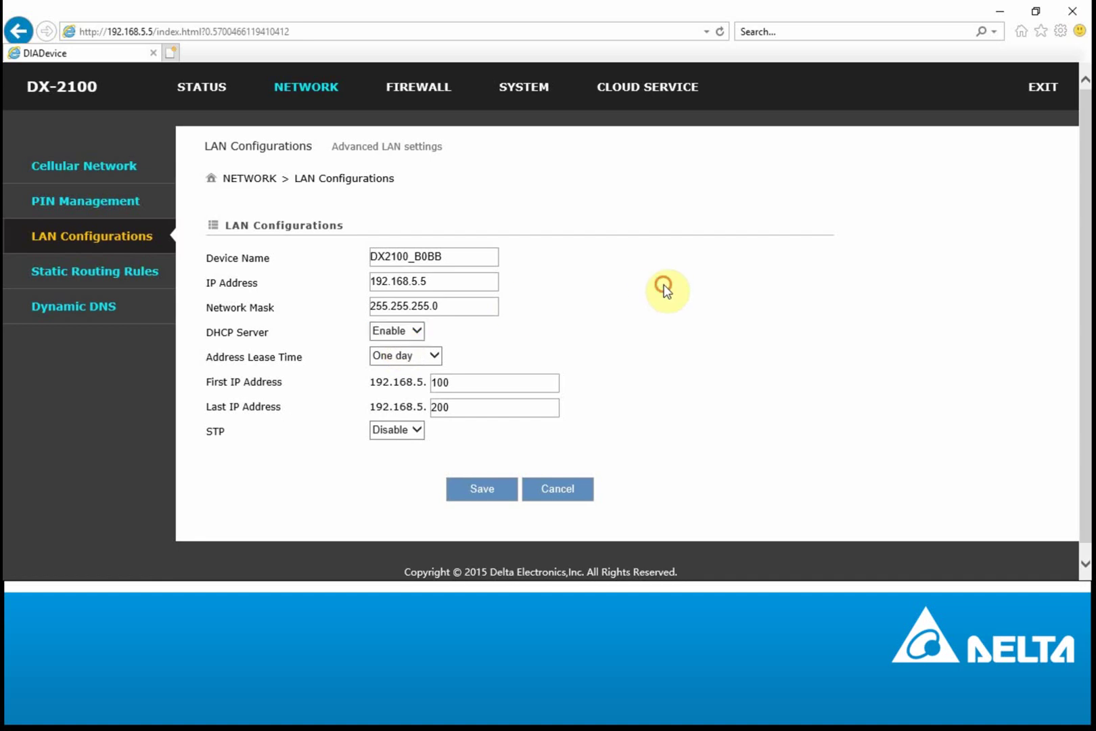
left_click(680, 86)
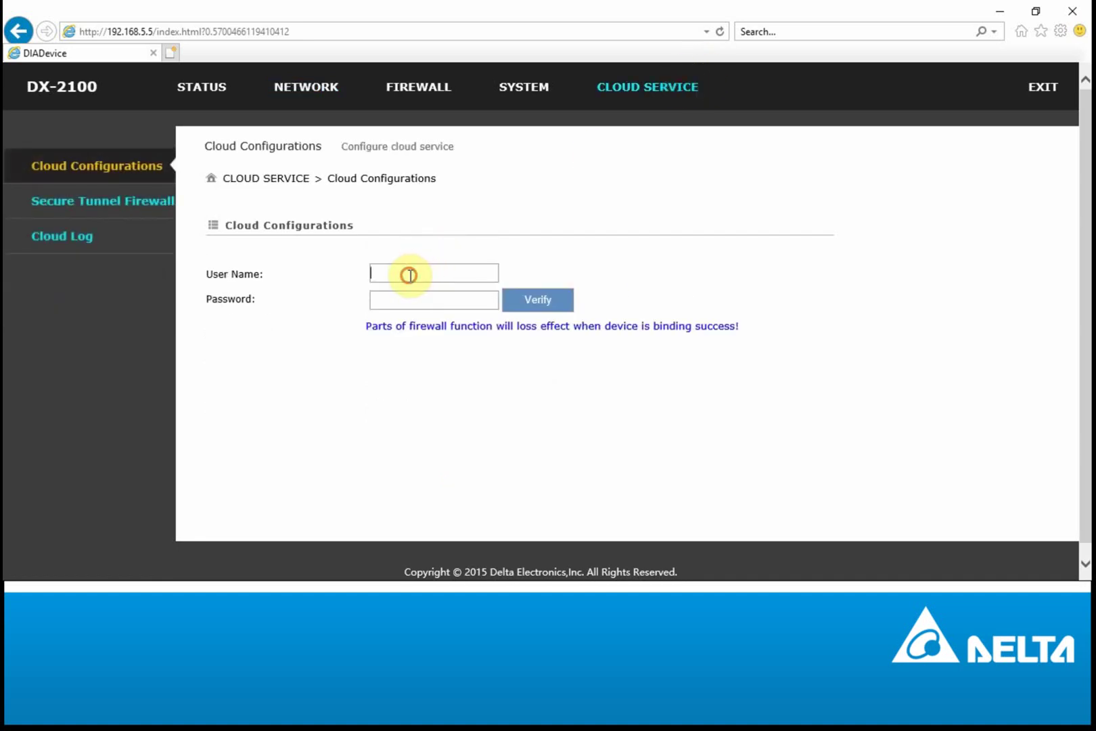
key("ctrl+t")
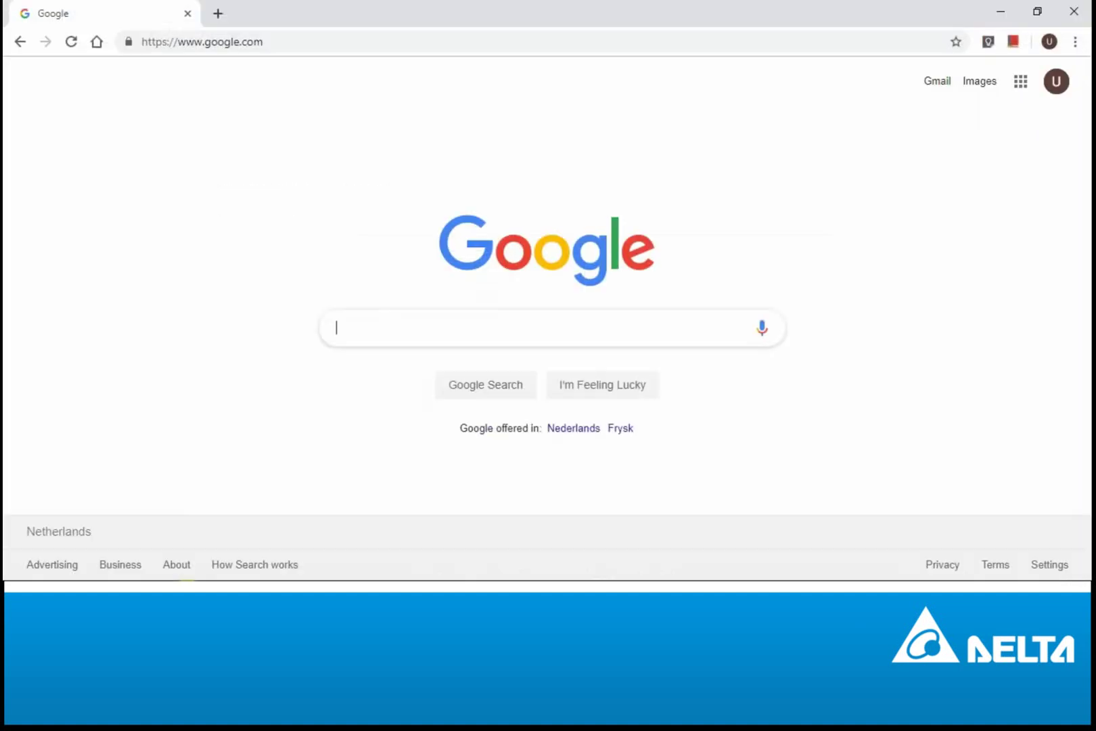
Step: Sign in to DIACloud with saved credentials, review the two offline devices, then view Secure Tunnels
left_click(341, 39)
type("diacloudsolutions")
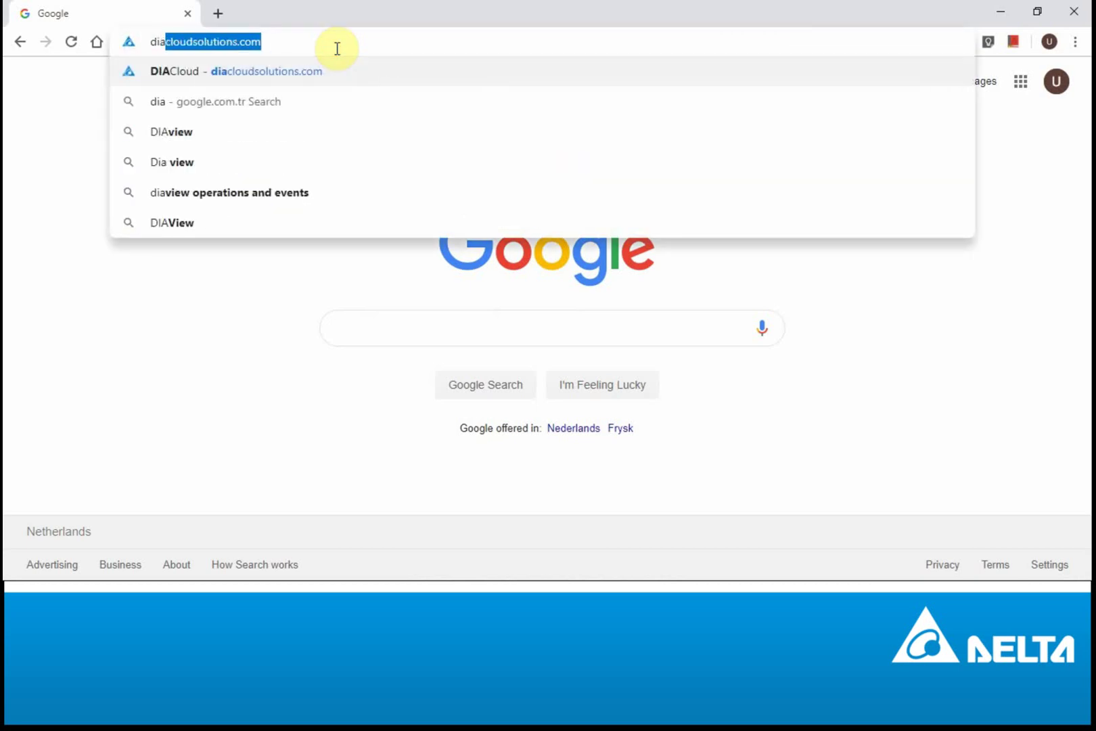
key("Return")
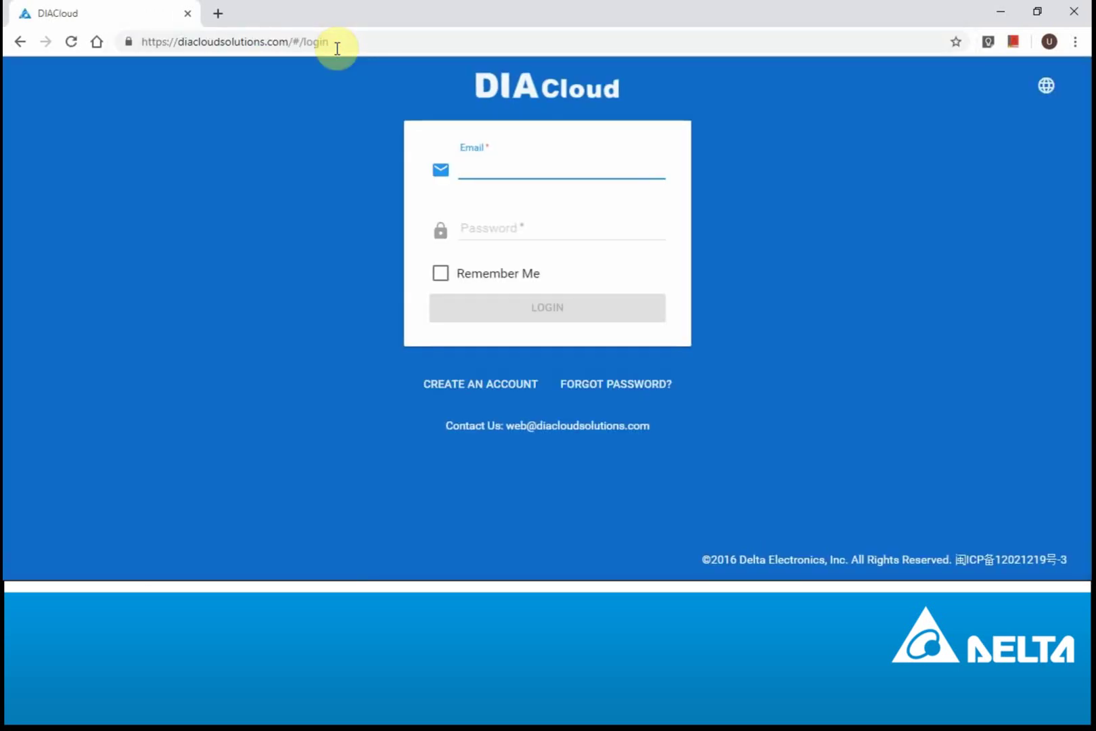
type("uoz")
left_click(487, 203)
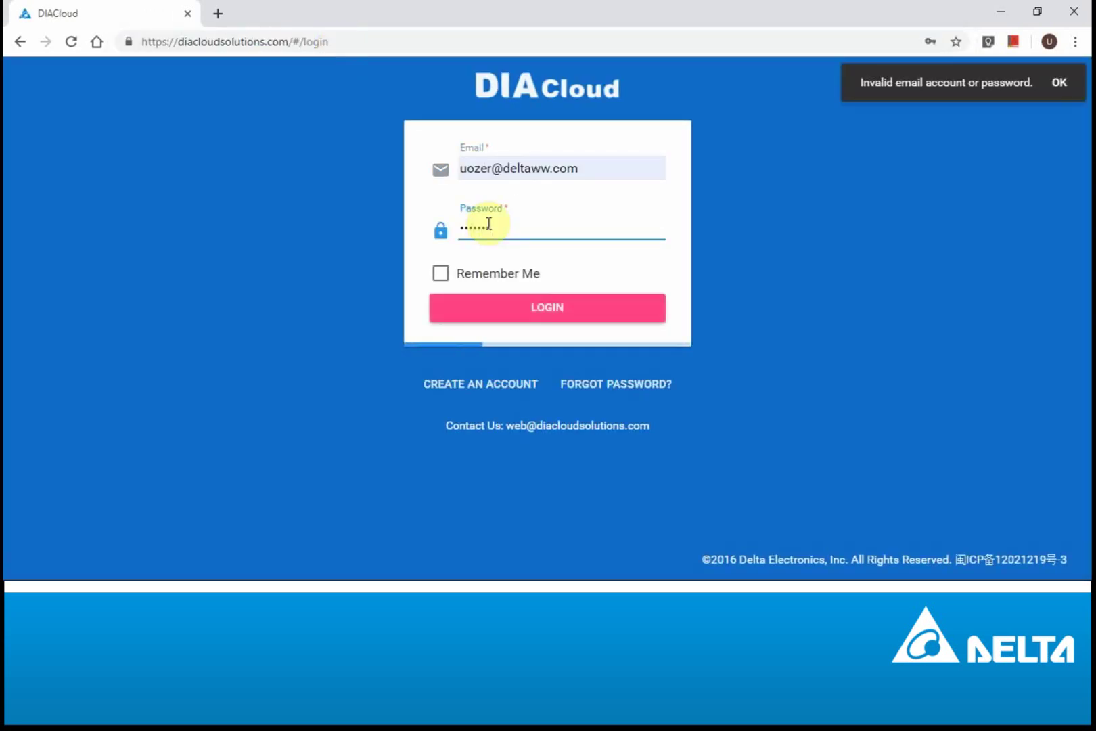
key("Return")
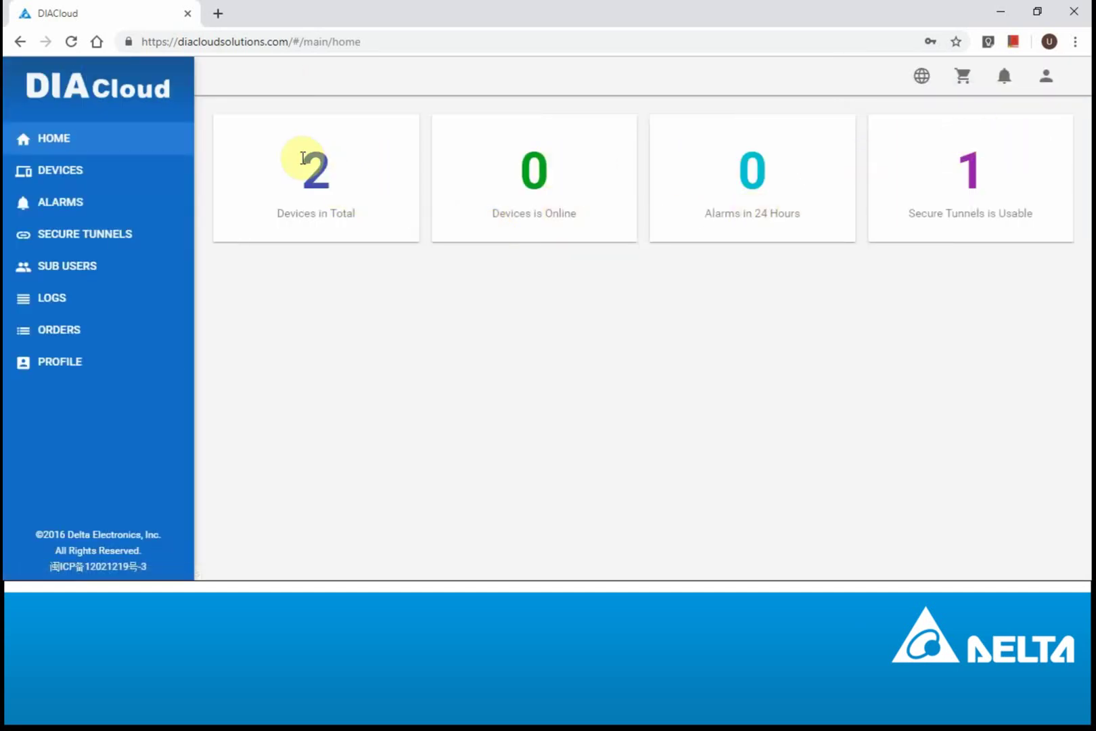
left_click(63, 179)
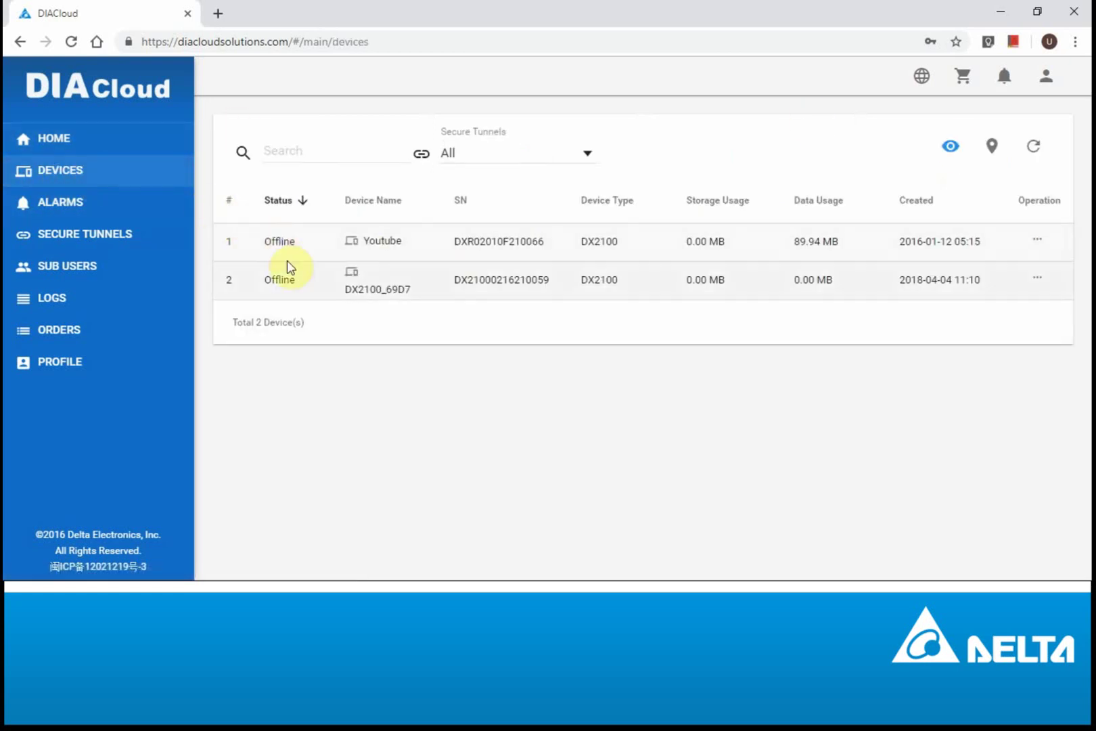
left_click(83, 237)
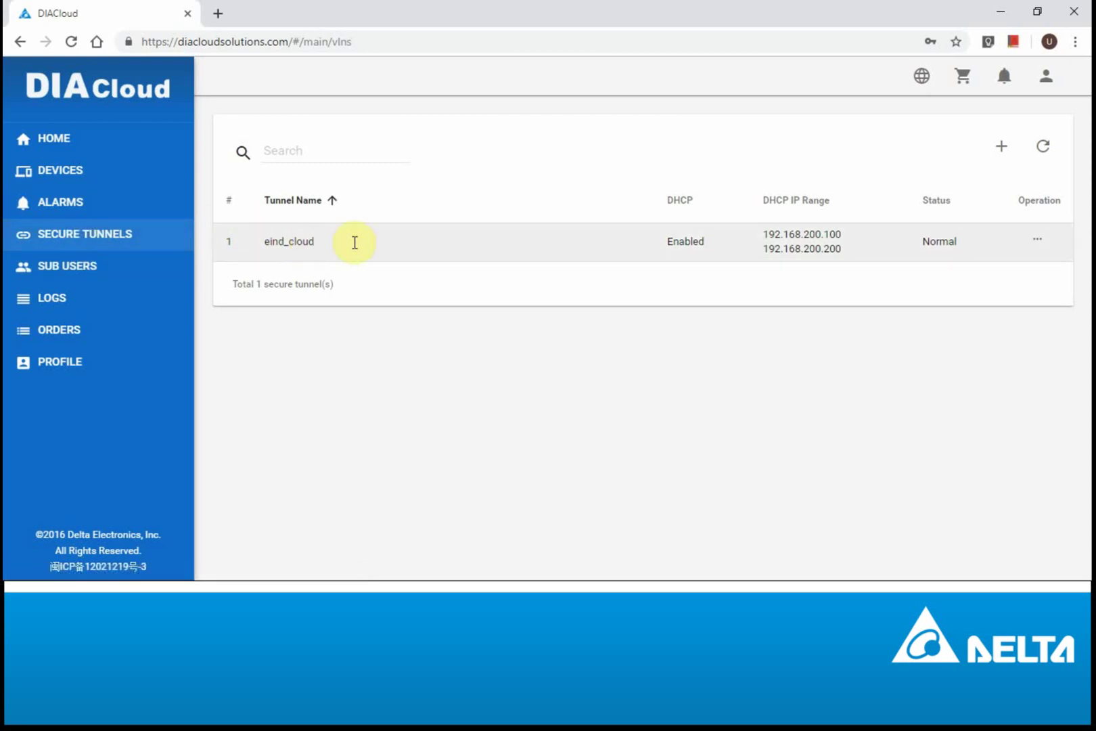
Step: Save a new tunnel Youtube_Tunnel with DHCP on for 192.168.200.100–192.168.200.200, then return to Devices
left_click(1003, 148)
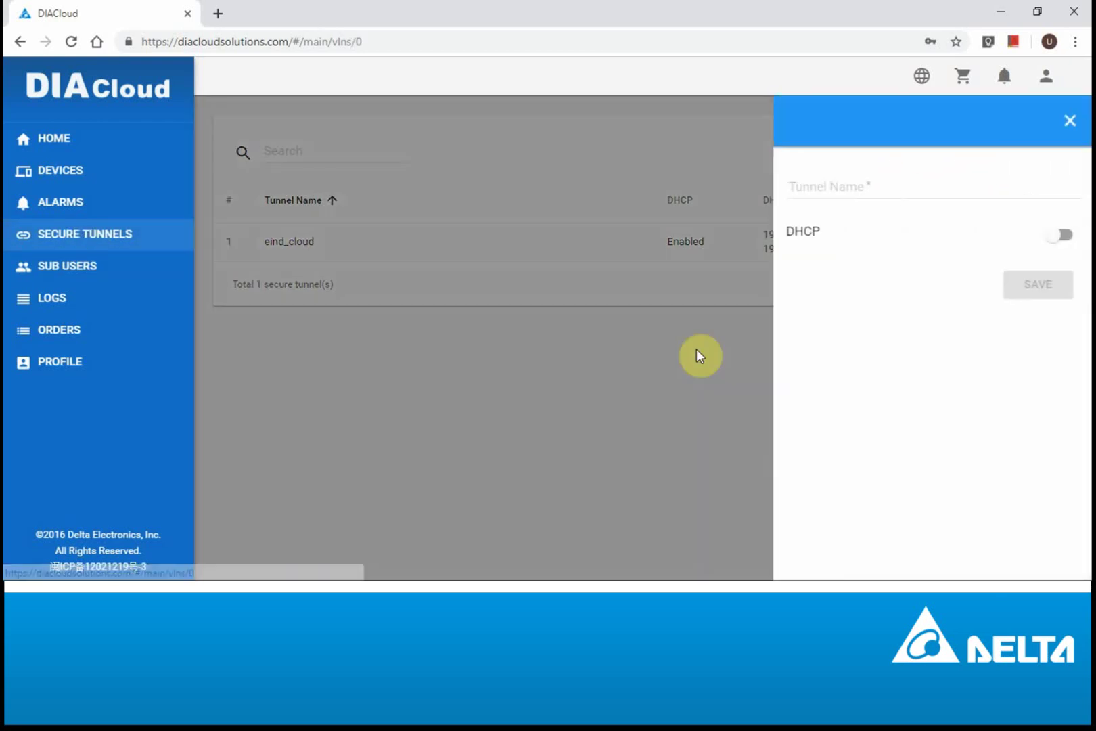
left_click(906, 187)
type("Yout")
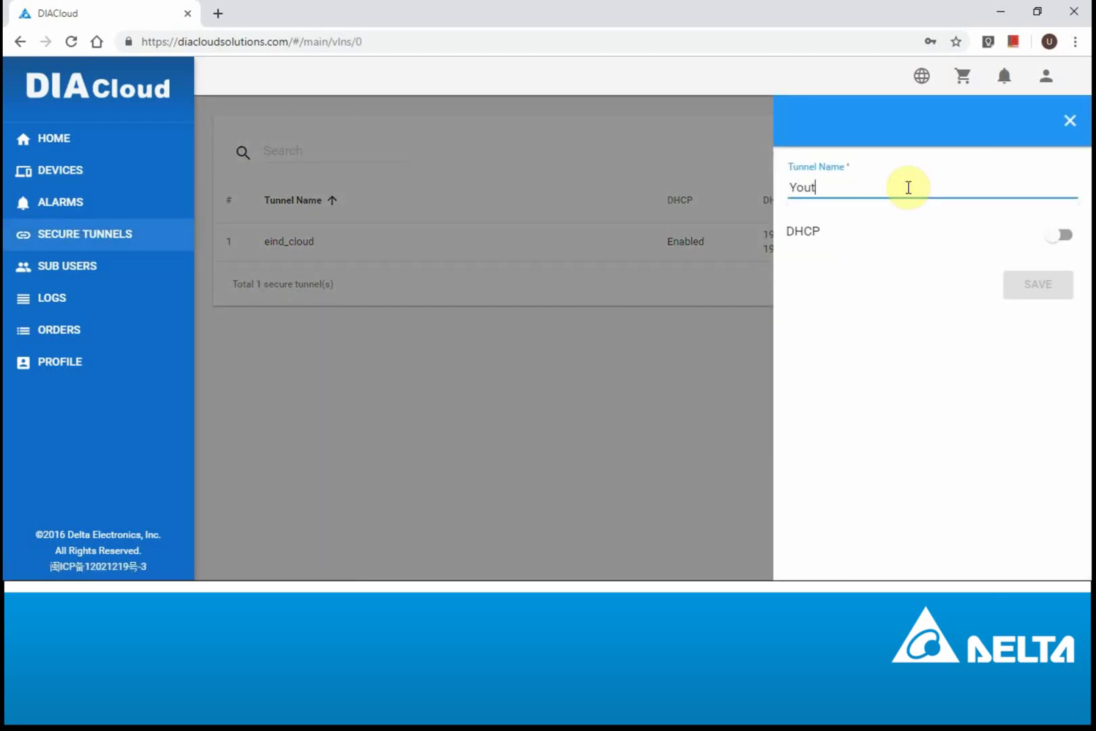
type("ube_Tunnel")
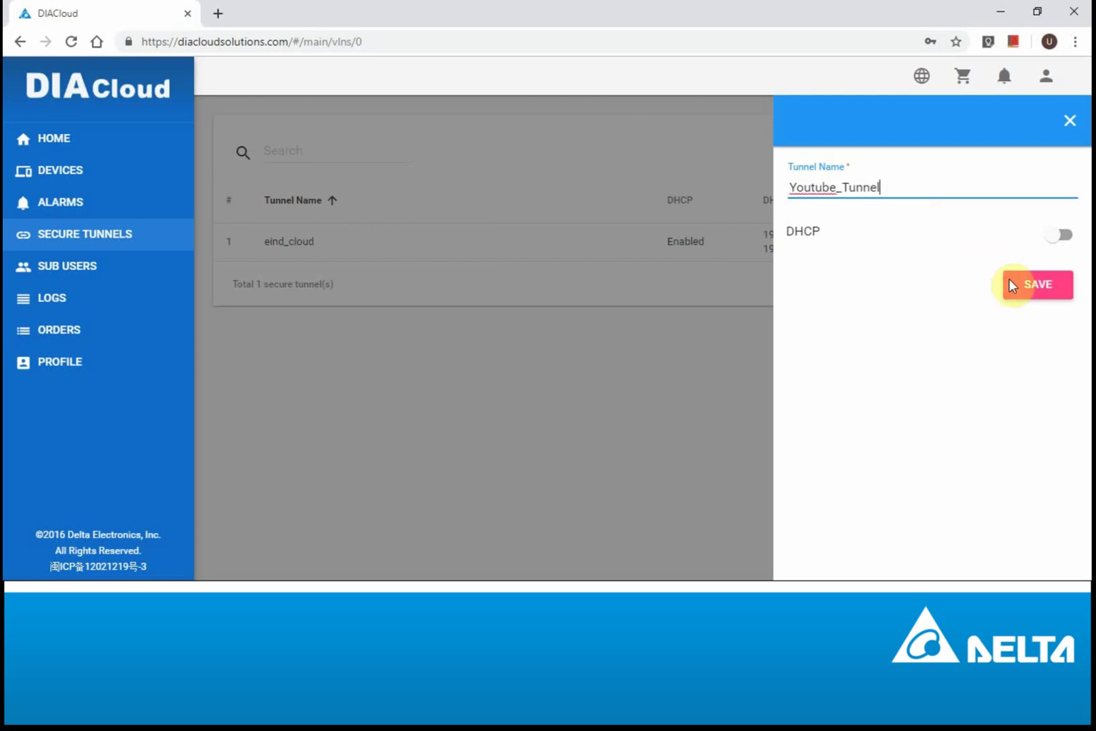
left_click(1052, 235)
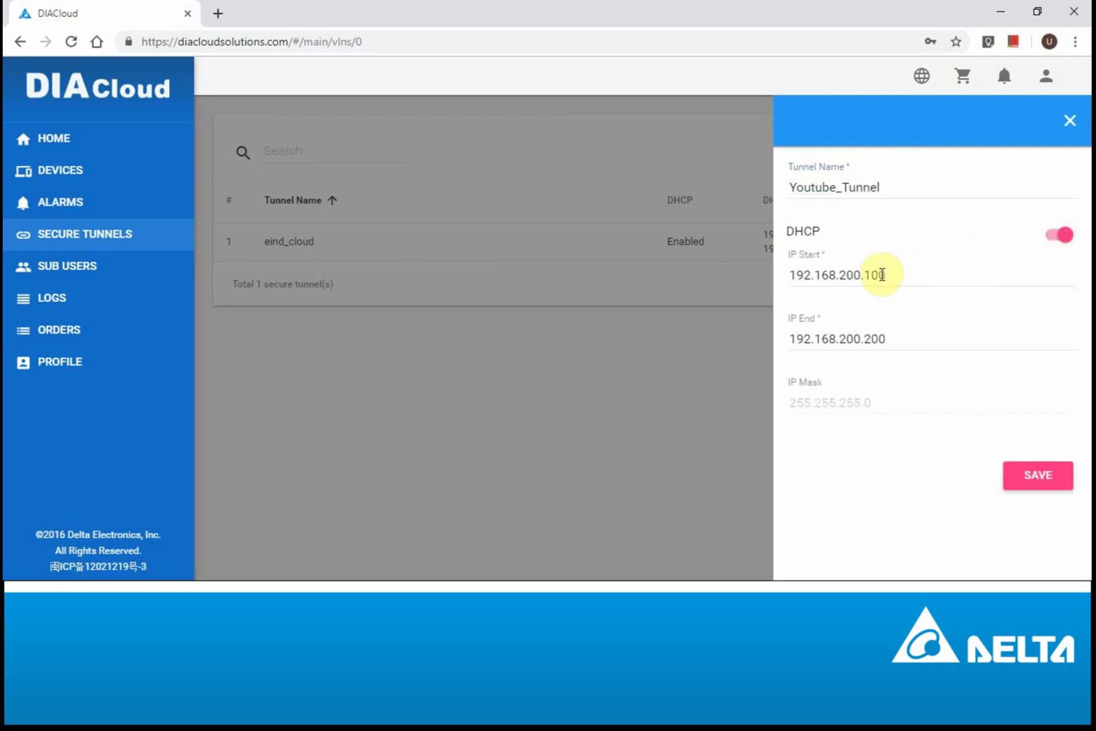
left_click(873, 331)
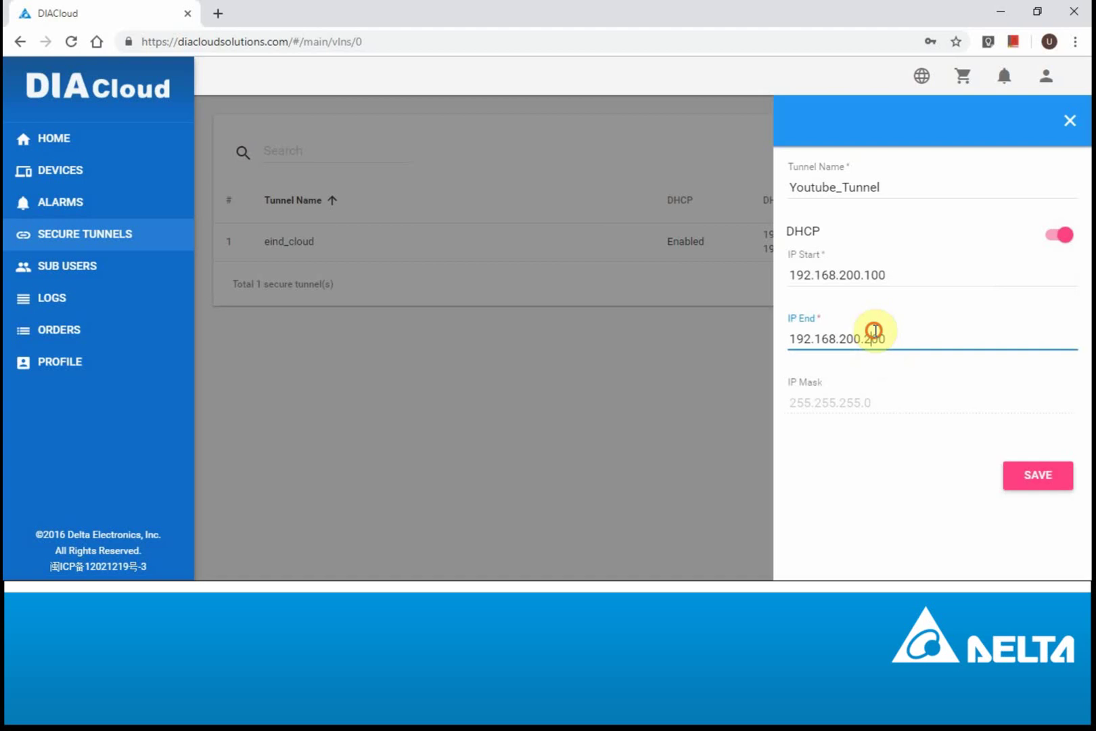
left_click(873, 275)
left_click(1038, 479)
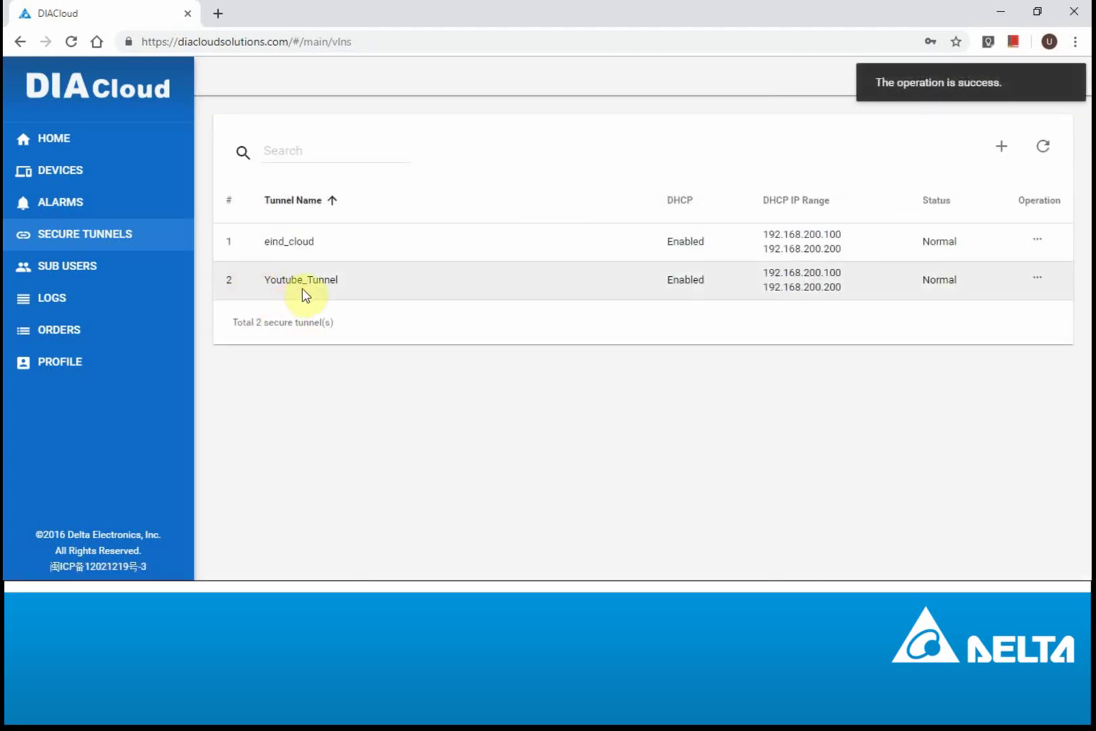
left_click(82, 175)
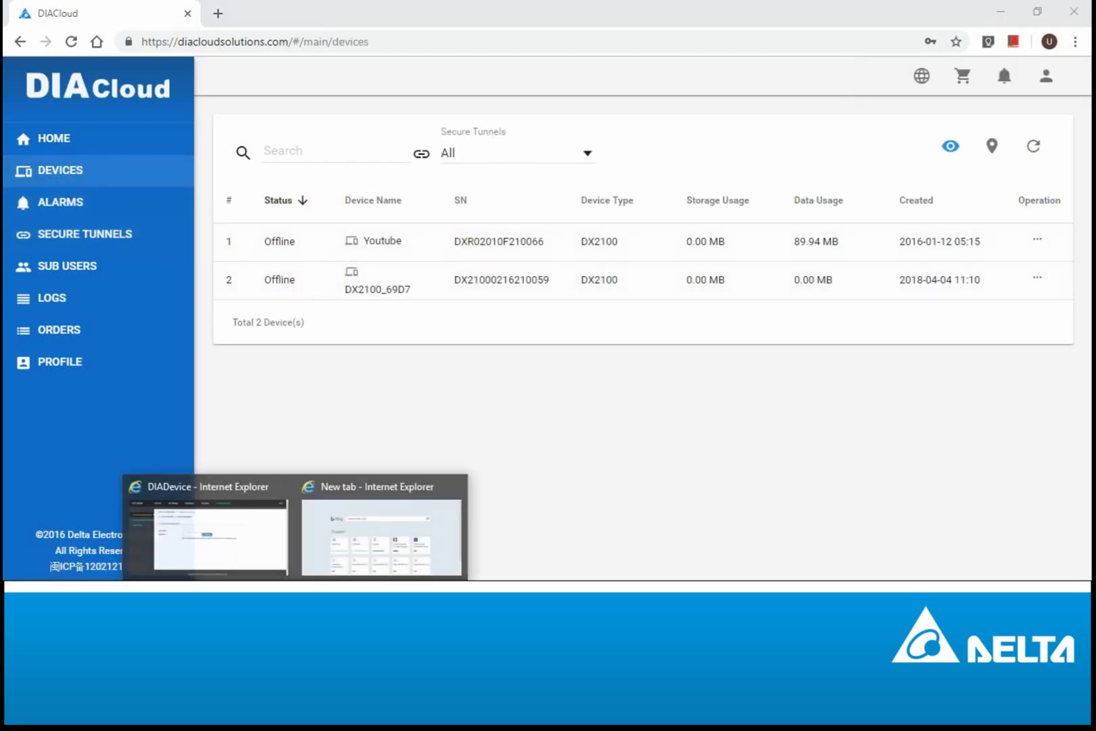
Step: On the DX-2100 Cloud Configurations page, verify the cloud account credentials
left_click(199, 554)
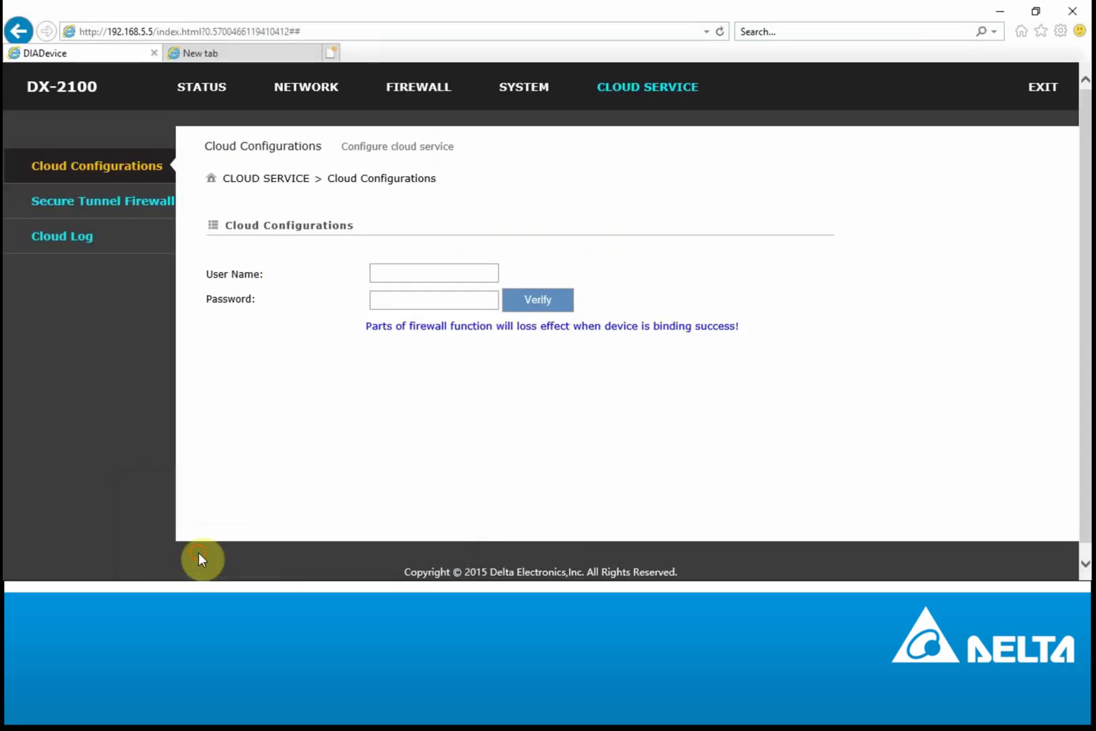
left_click(400, 278)
left_click(560, 305)
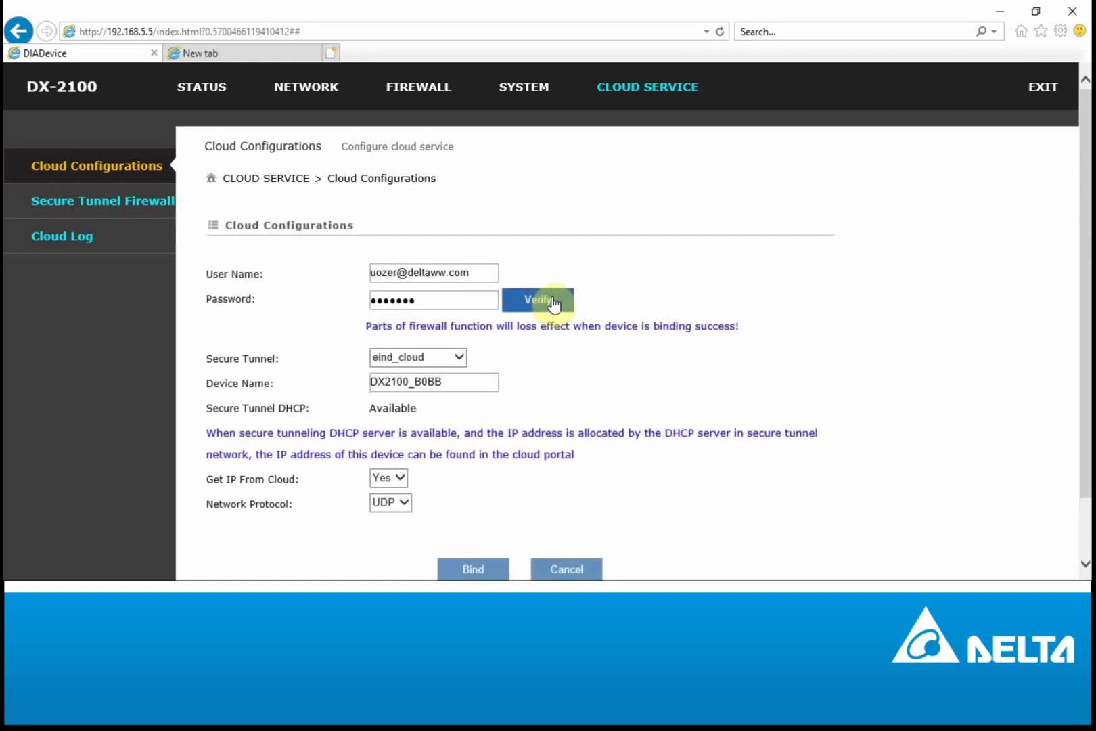
triple_click(477, 270)
Step: Choose Youtube_Tunnel as the Secure Tunnel and rename the device to myDevice
left_click(380, 361)
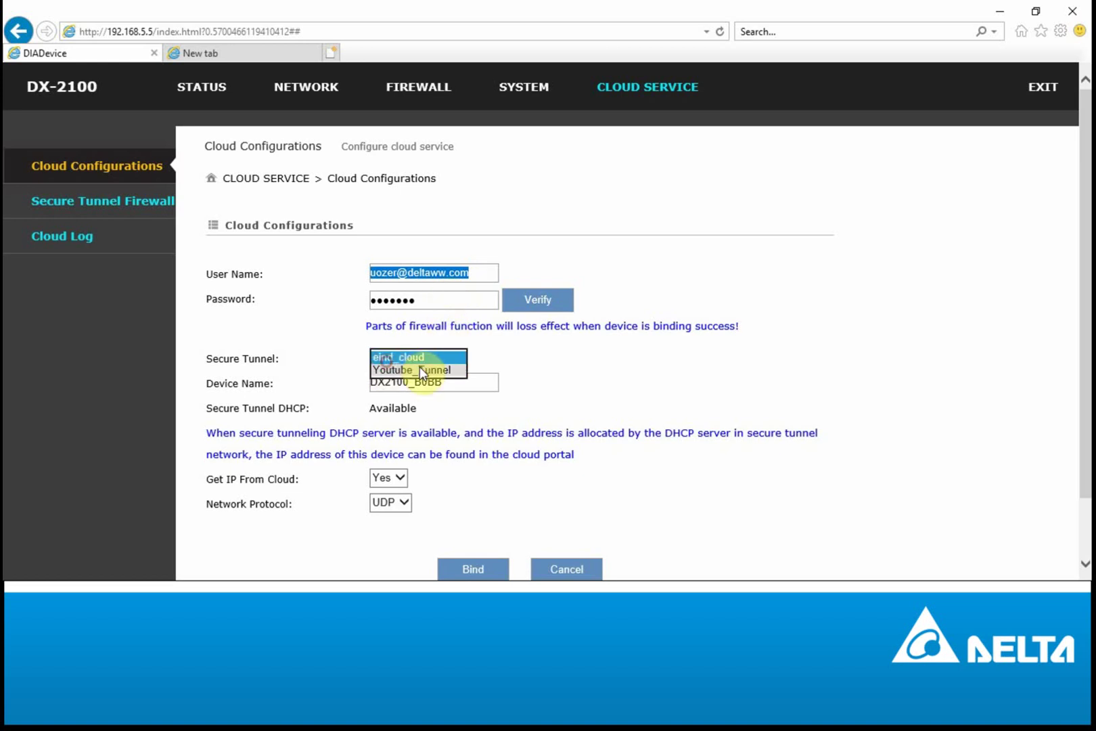
left_click(419, 372)
triple_click(465, 390)
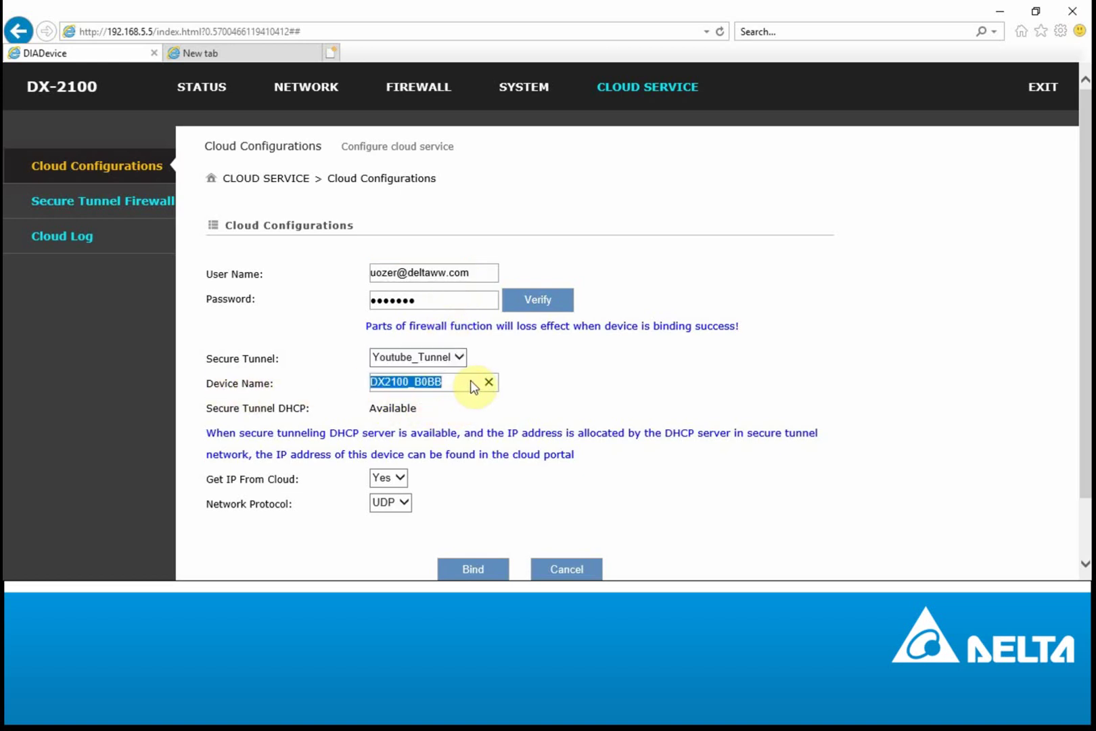
type("myDevice")
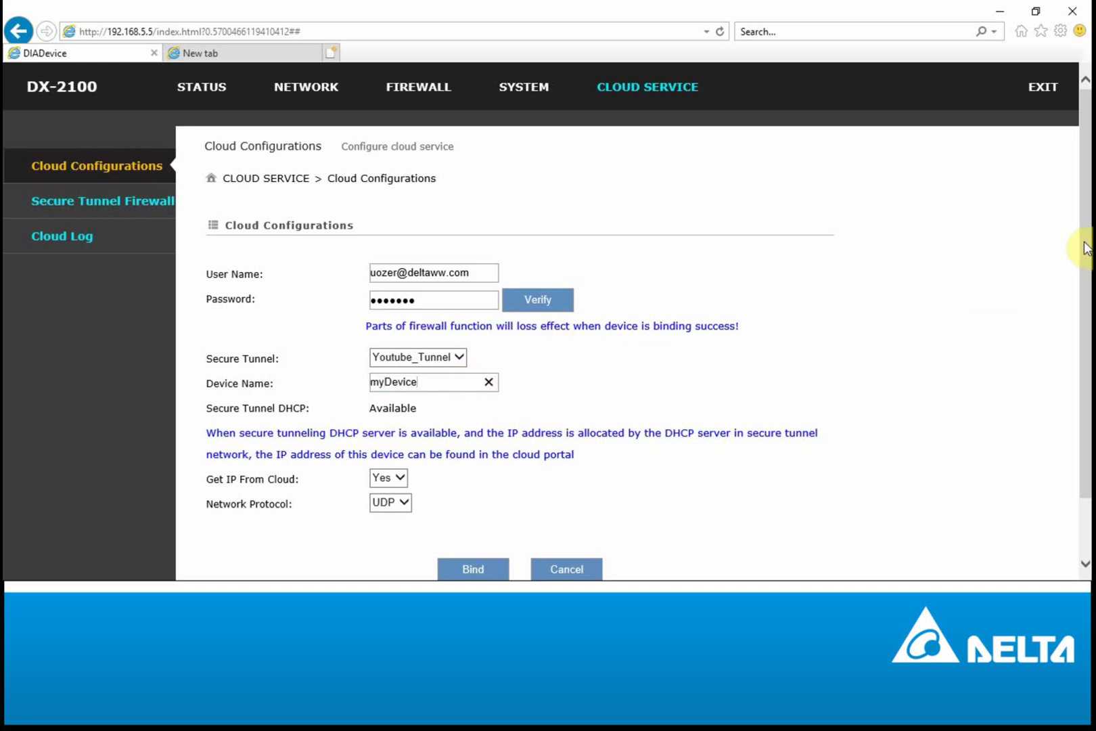
left_click_drag(1085, 248, 1084, 305)
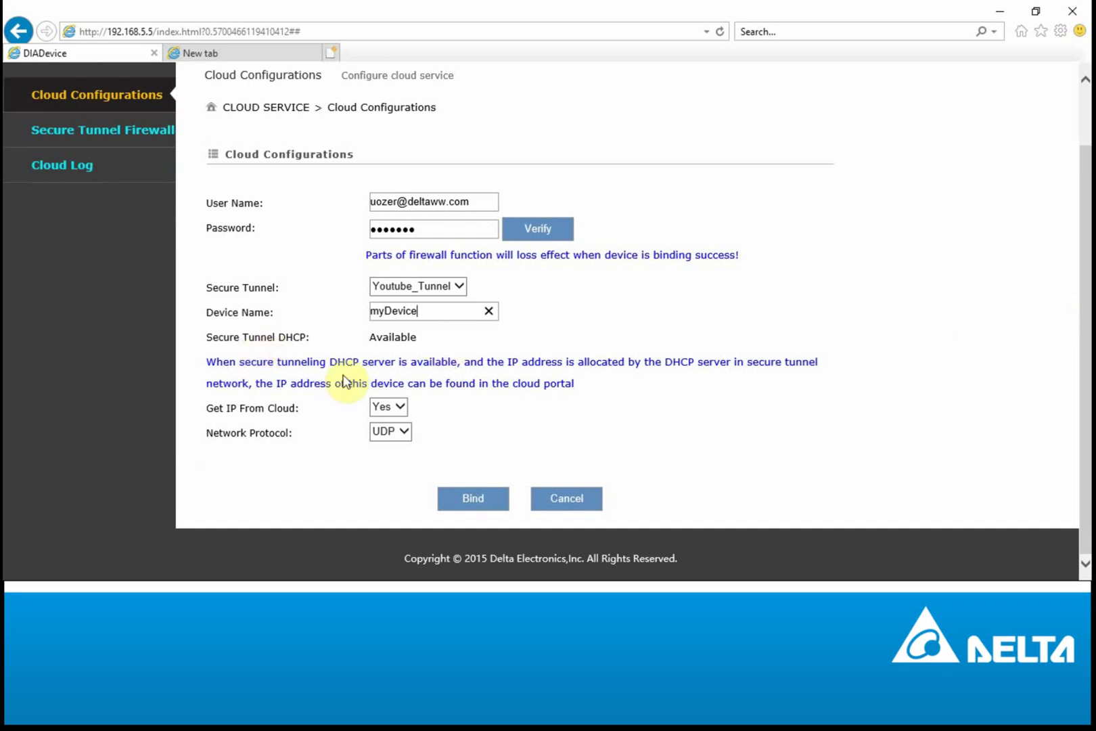
Step: Keep Get IP From Cloud and UDP, bind the router, and acknowledge the tunnel start message
left_click(399, 407)
left_click(403, 430)
left_click(496, 428)
left_click(500, 504)
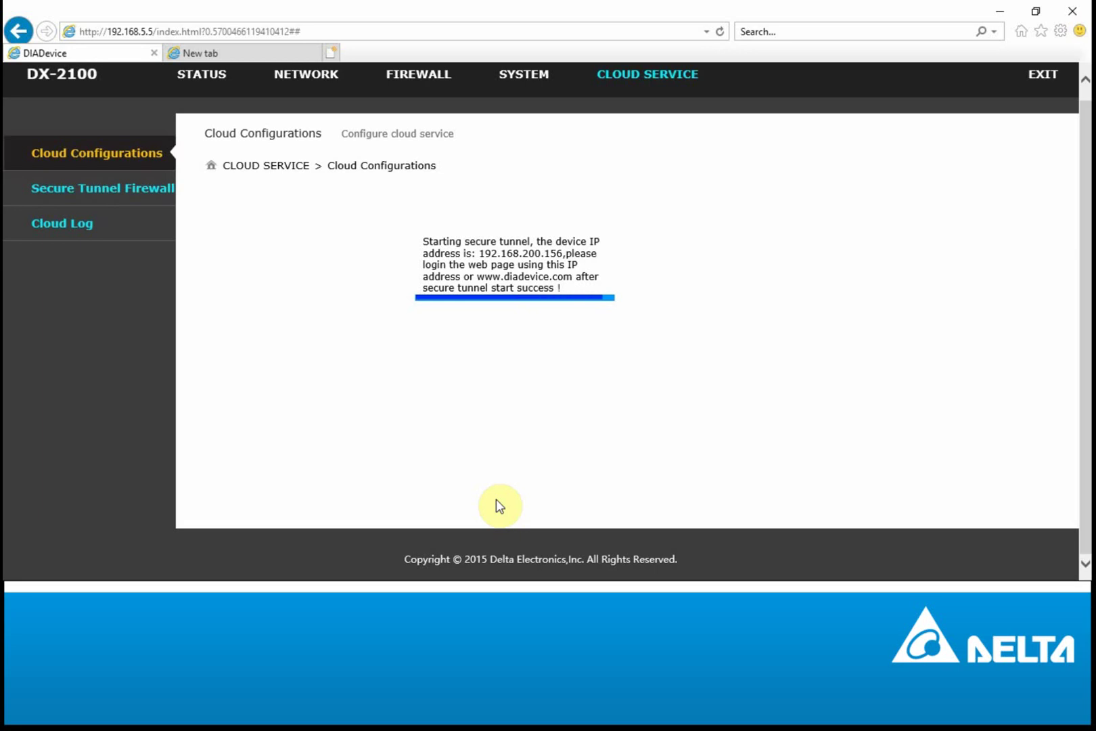
left_click(662, 356)
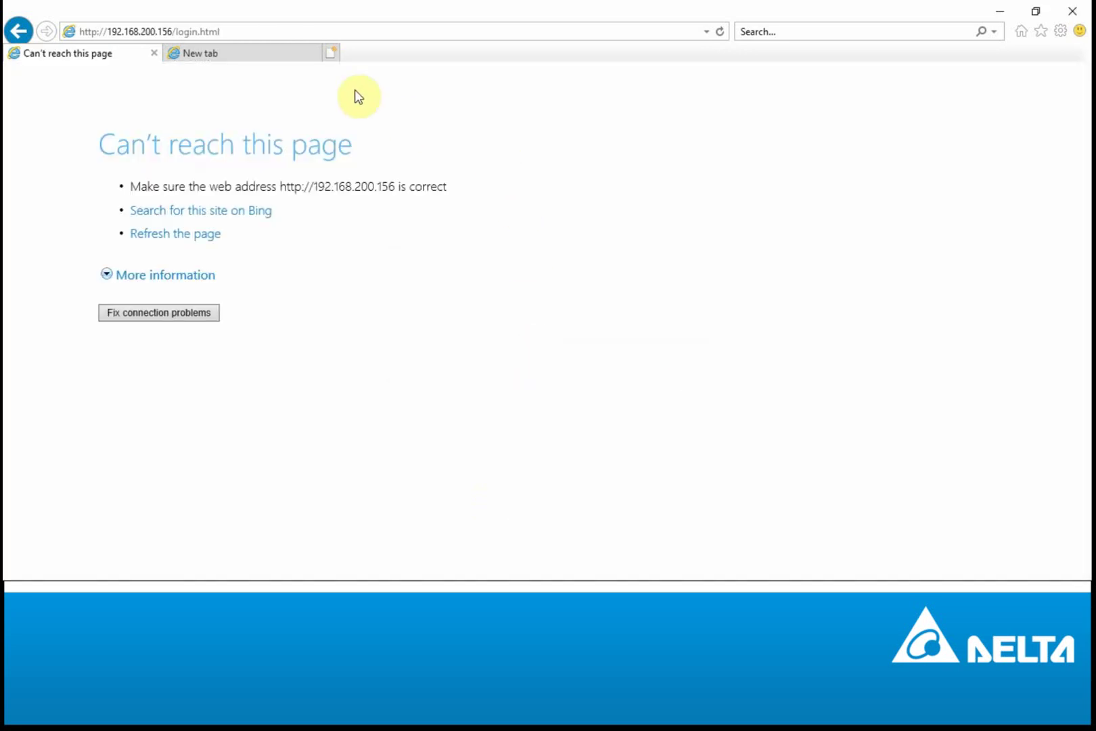
left_click(310, 34)
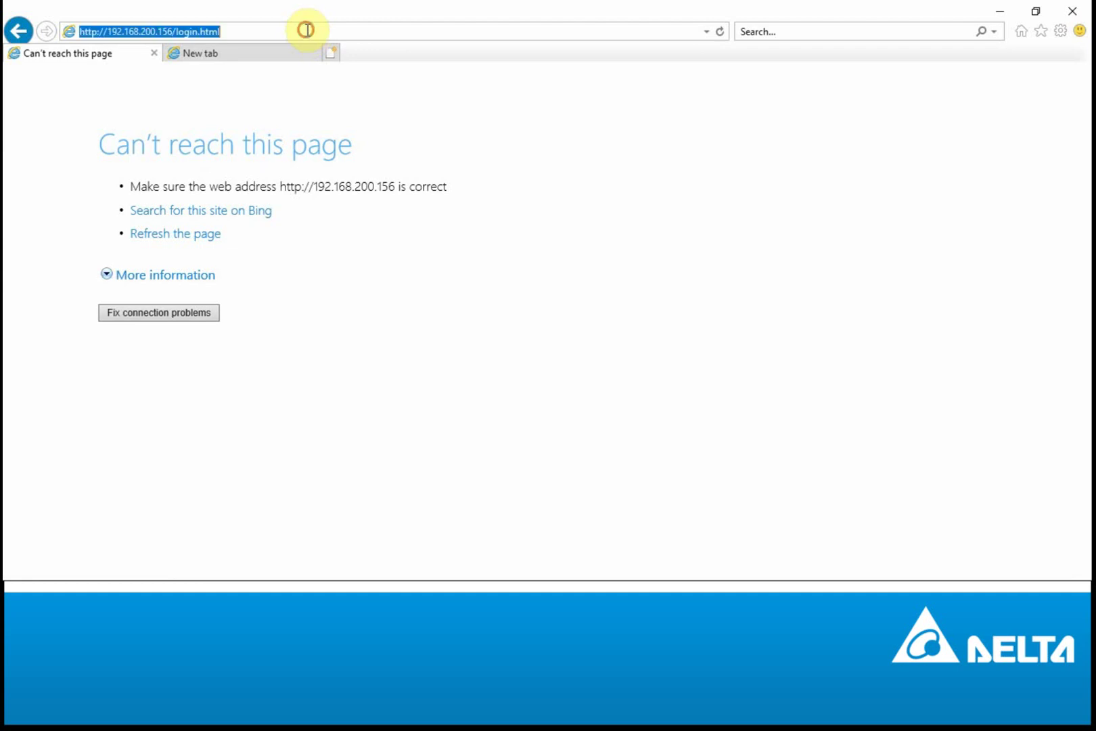
left_click(300, 31)
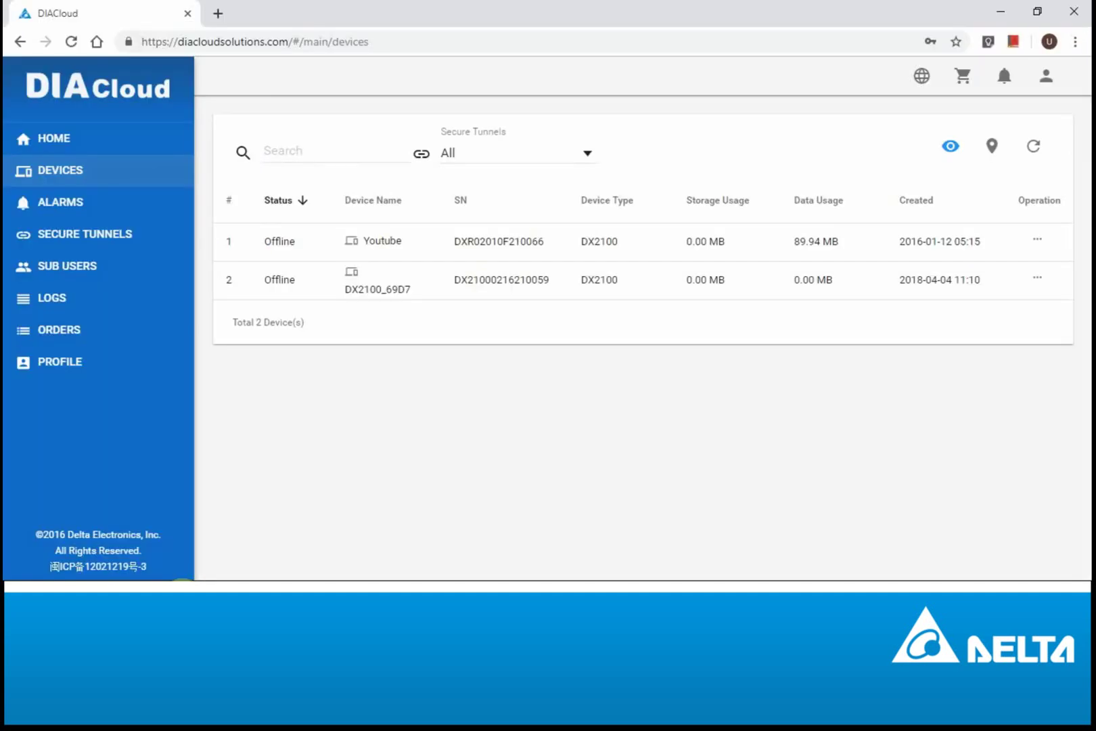
Step: Check the online device count on the DIACloud dashboard
left_click(51, 131)
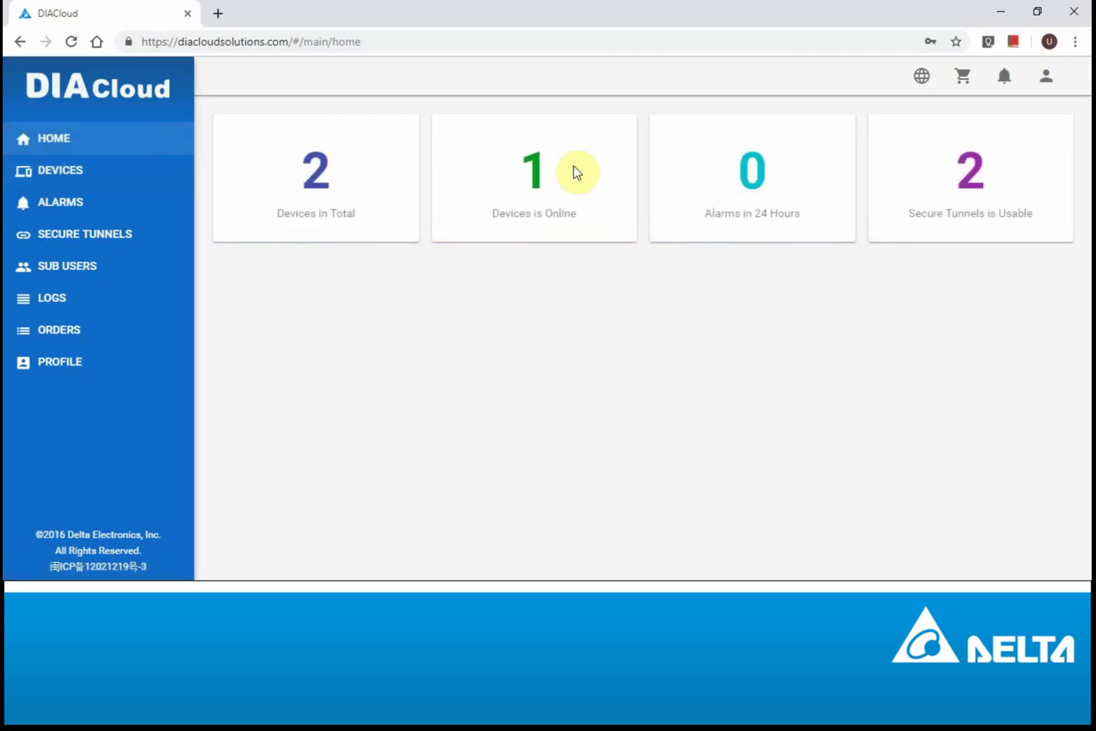
double_click(515, 165)
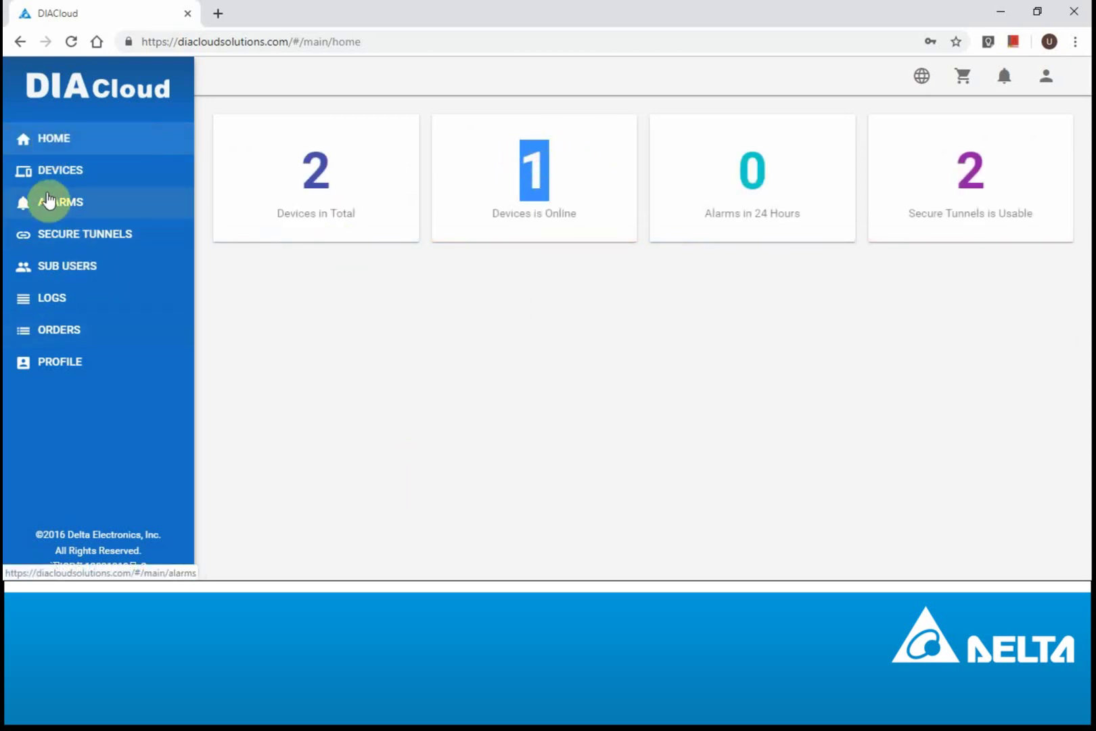
left_click(48, 173)
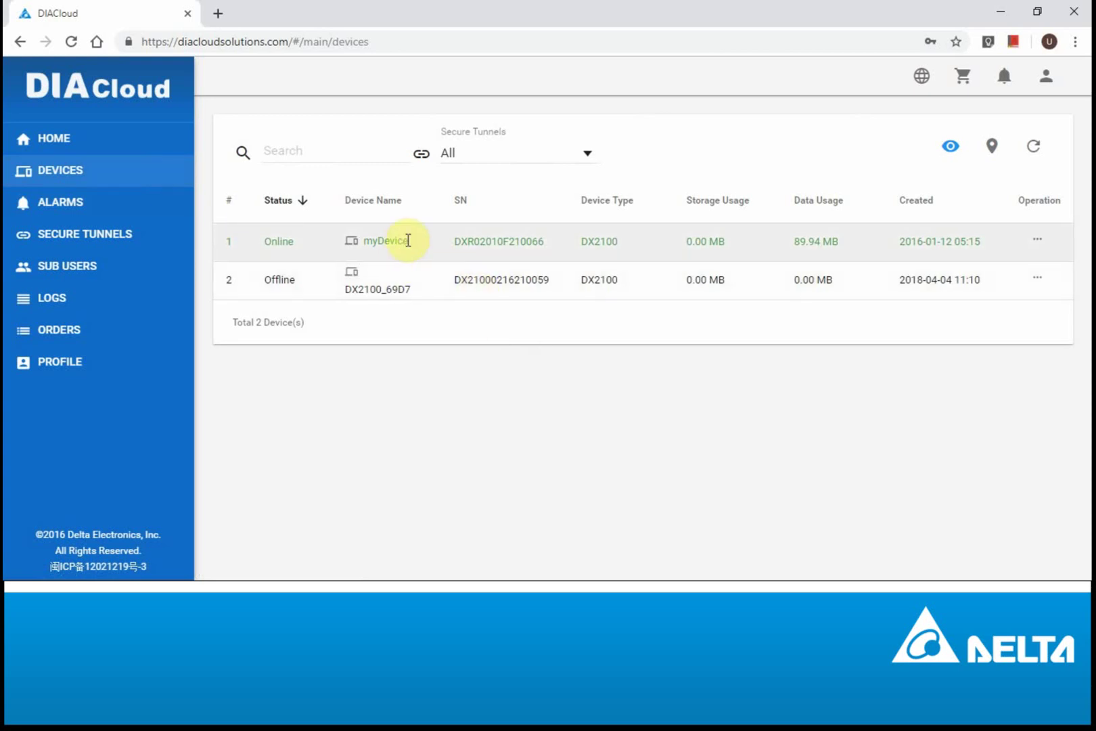
Step: Confirm myDevice is Online with IP 192.168.200.156 on Youtube_Tunnel in its details
left_click_drag(408, 240, 364, 241)
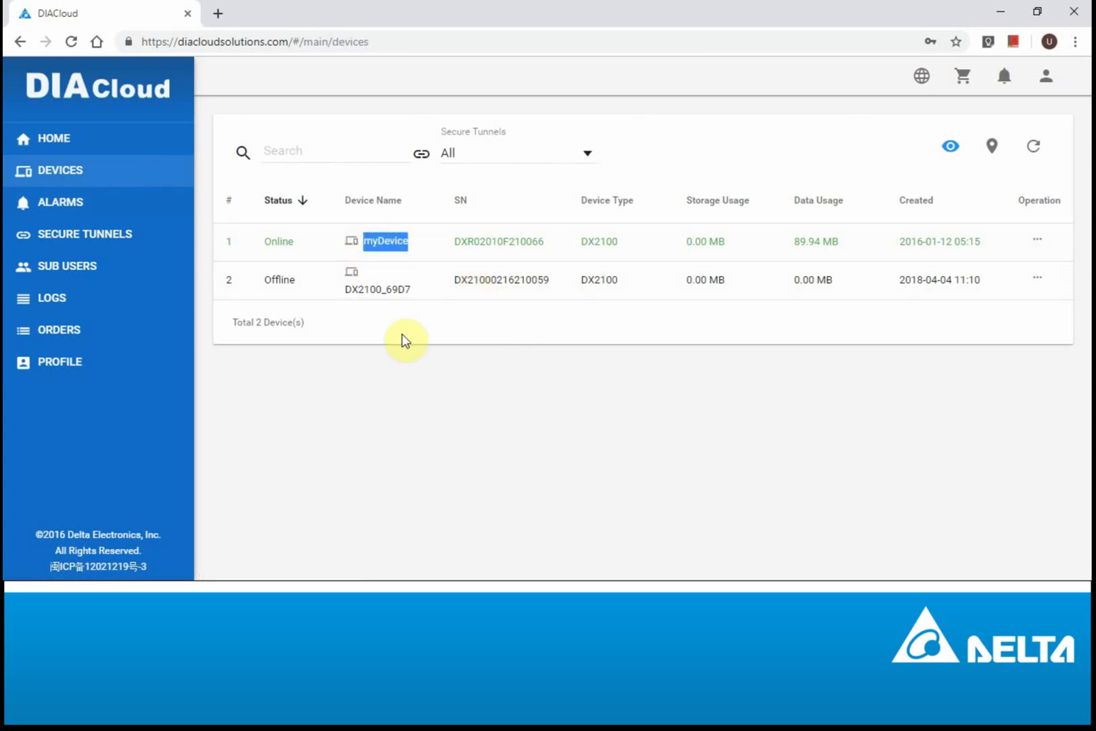
left_click(296, 243)
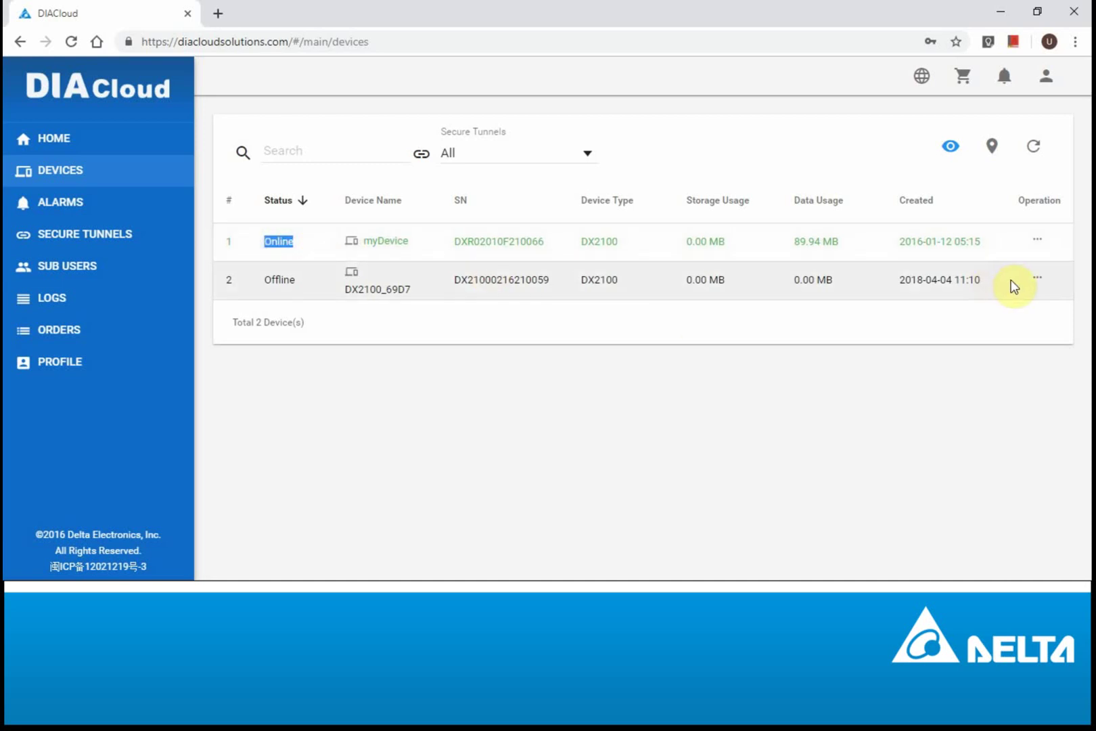
left_click(1038, 247)
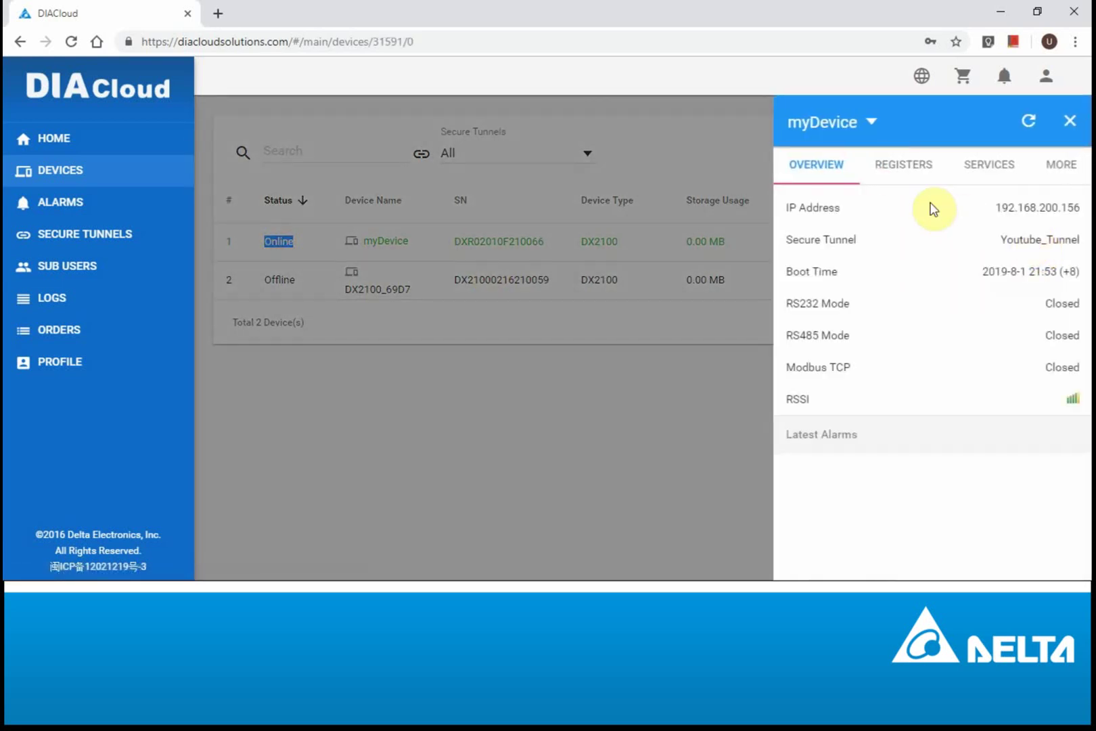
left_click_drag(993, 207, 1077, 206)
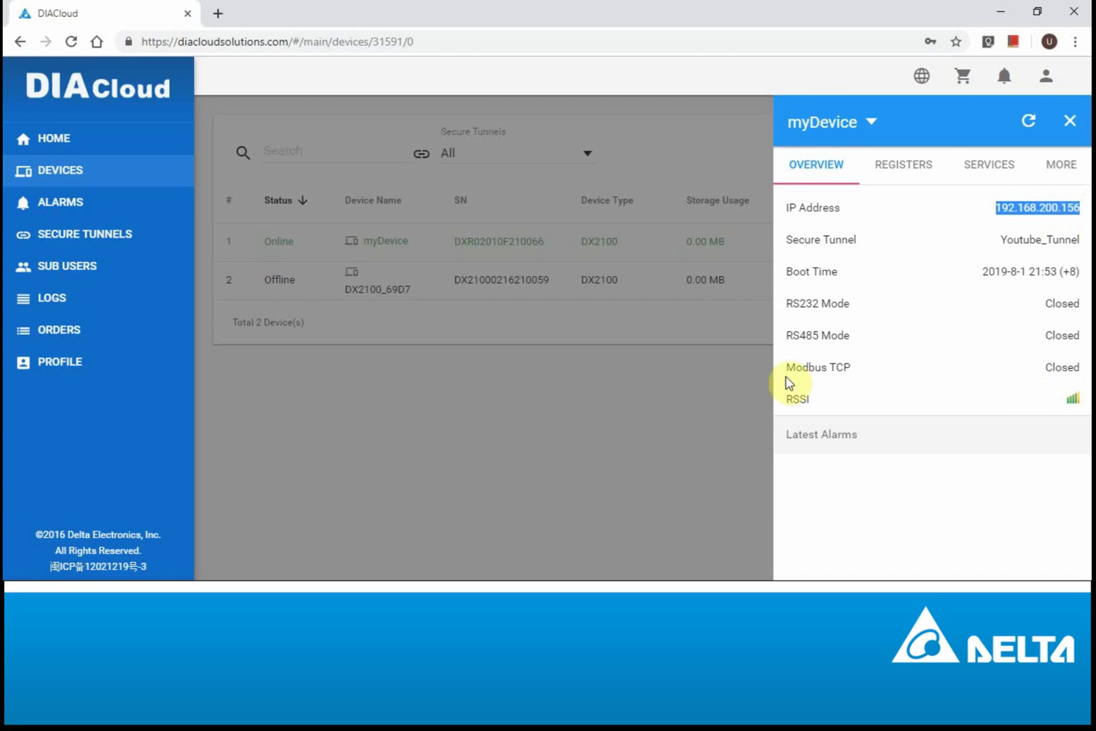
left_click(1069, 122)
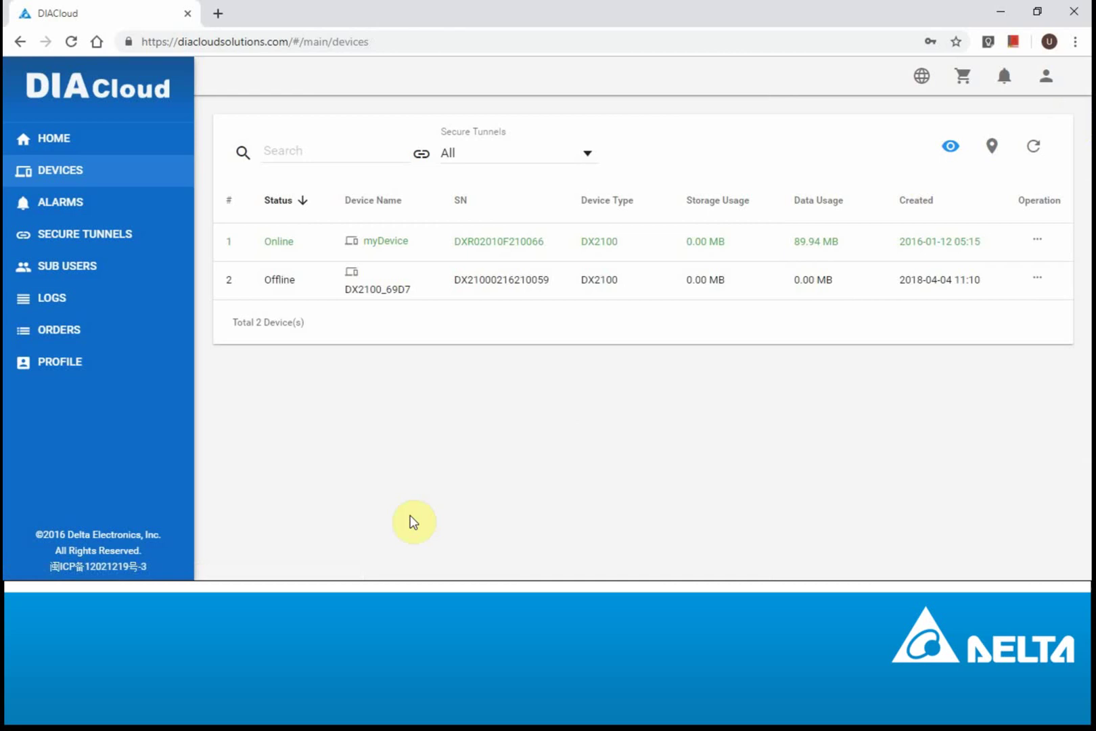
left_click(396, 714)
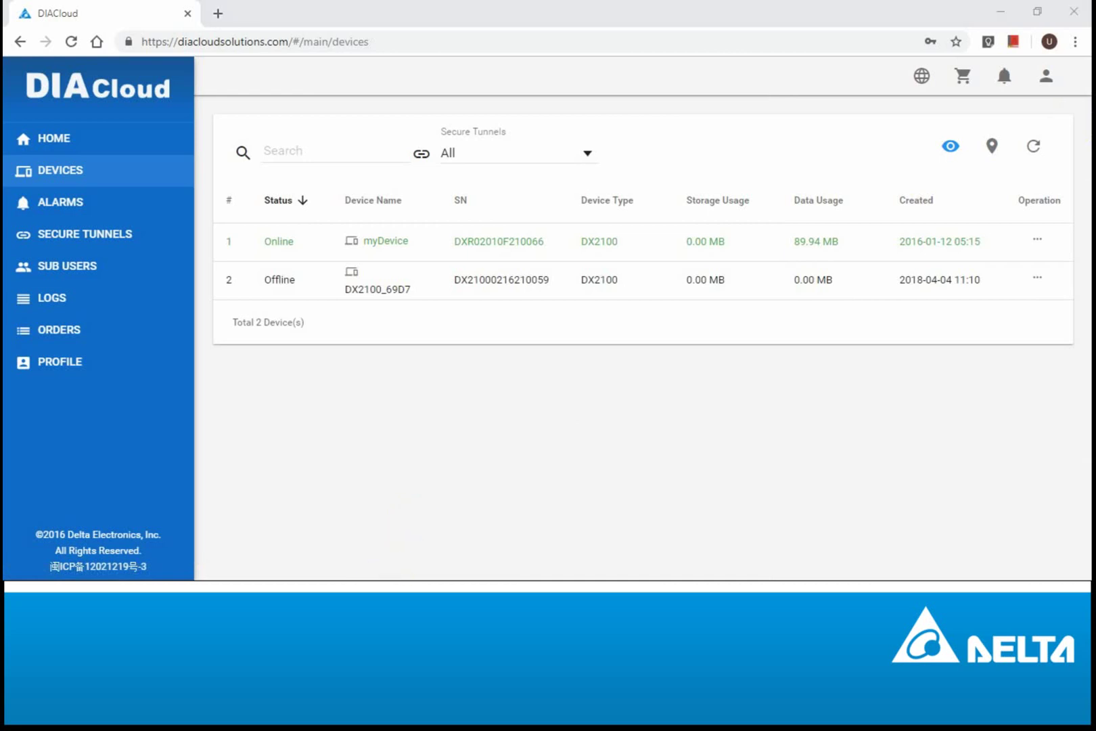
Step: Dismiss the DIADevice error, detect the DX2100, and log in with the device password
left_click(545, 278)
left_click(570, 431)
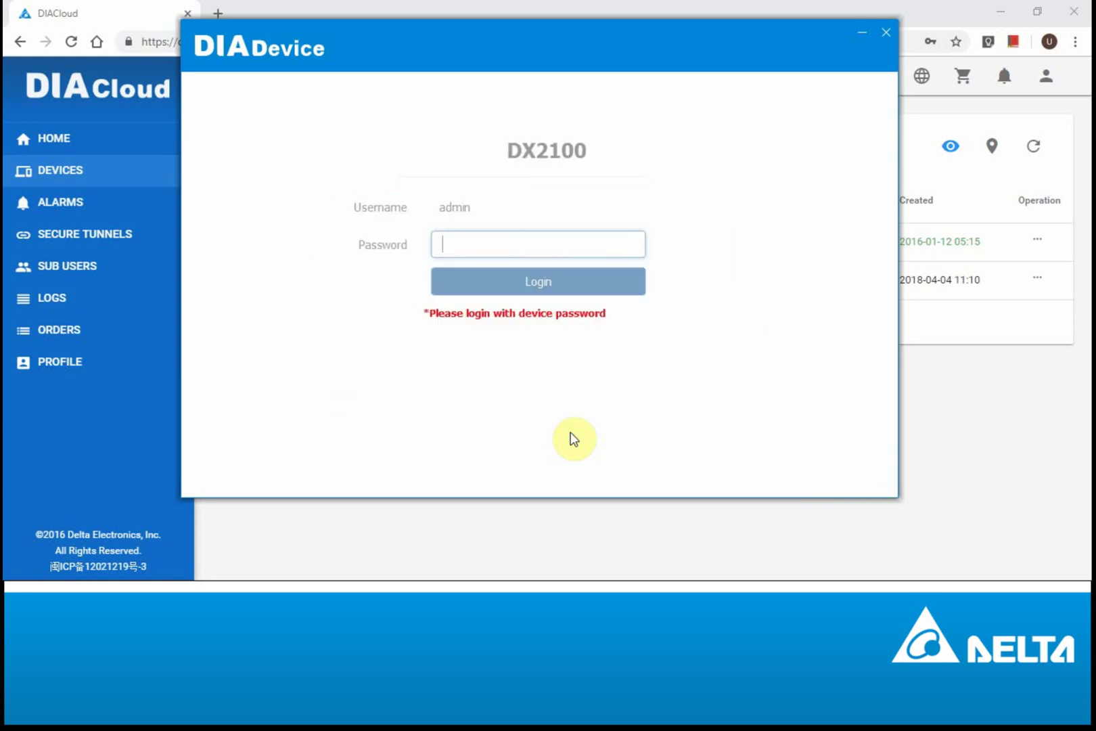
type("dmin")
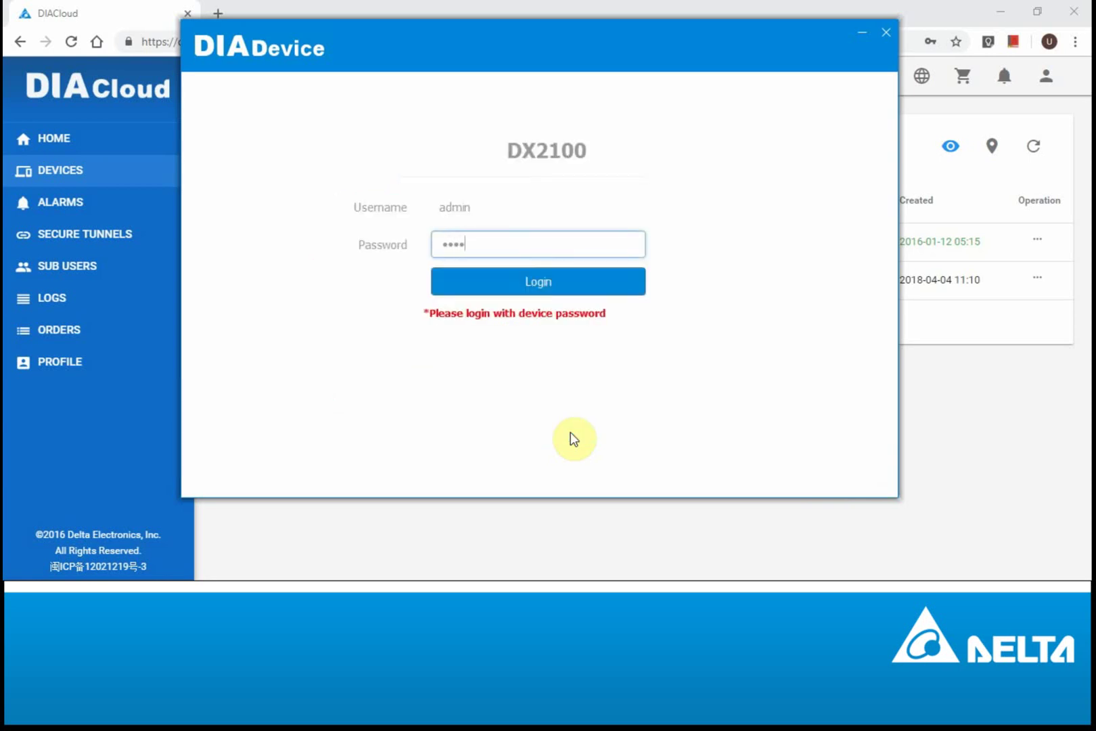
key("Return")
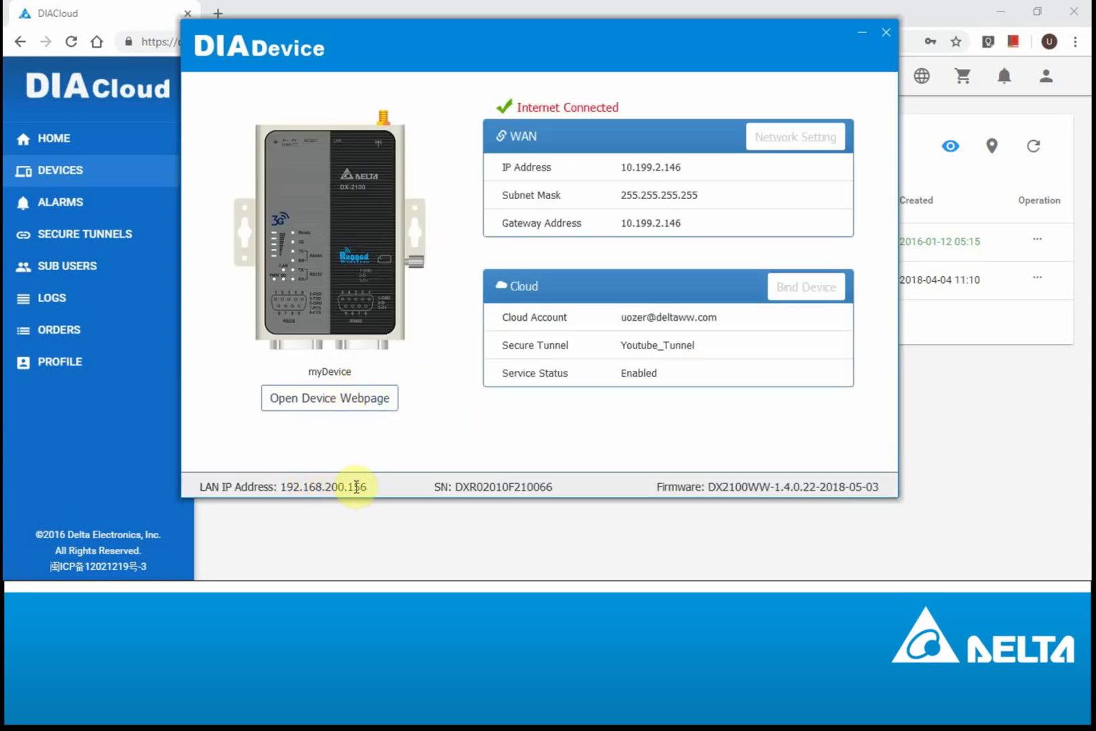
Step: Verify LAN IP 192.168.200.156, tunnel Youtube_Tunnel, Enabled service status and the cloud account
left_click_drag(330, 480, 284, 479)
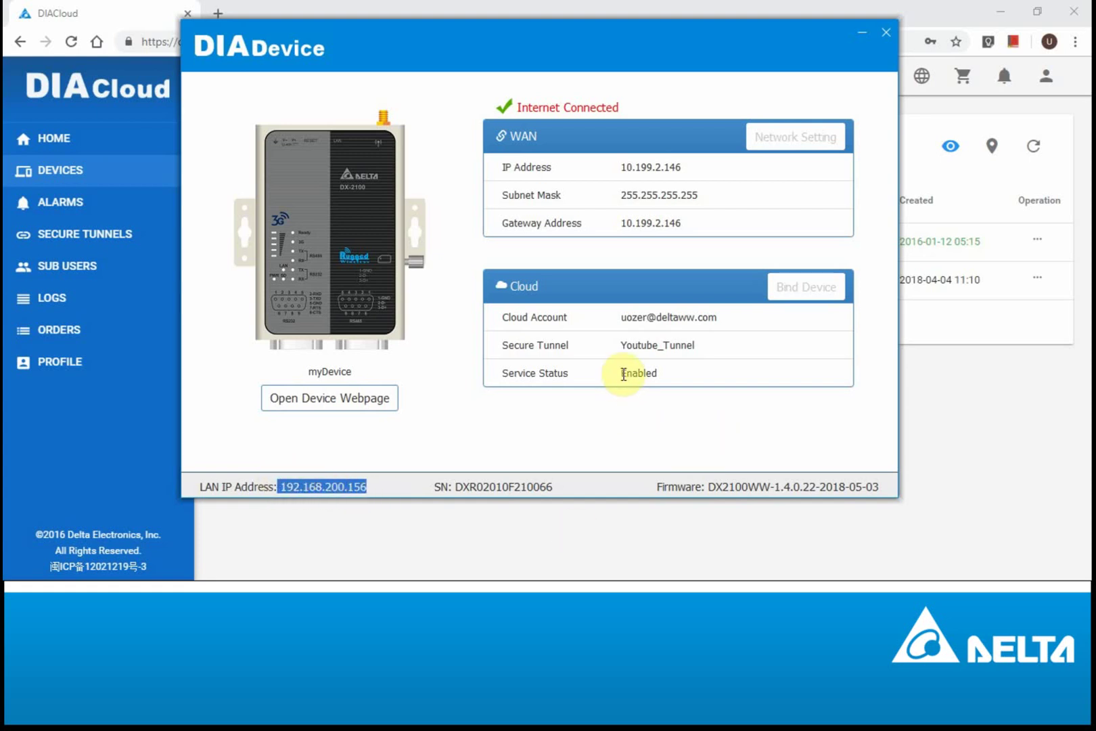
double_click(623, 349)
double_click(626, 374)
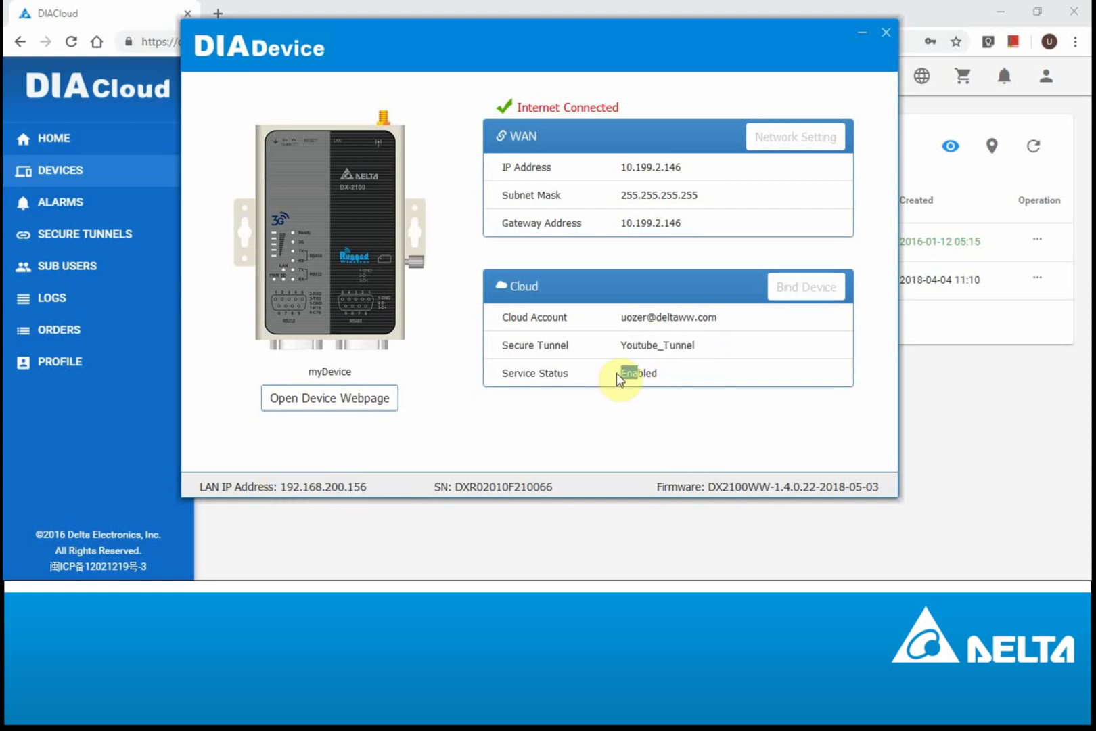
left_click_drag(621, 318, 739, 321)
left_click(761, 323)
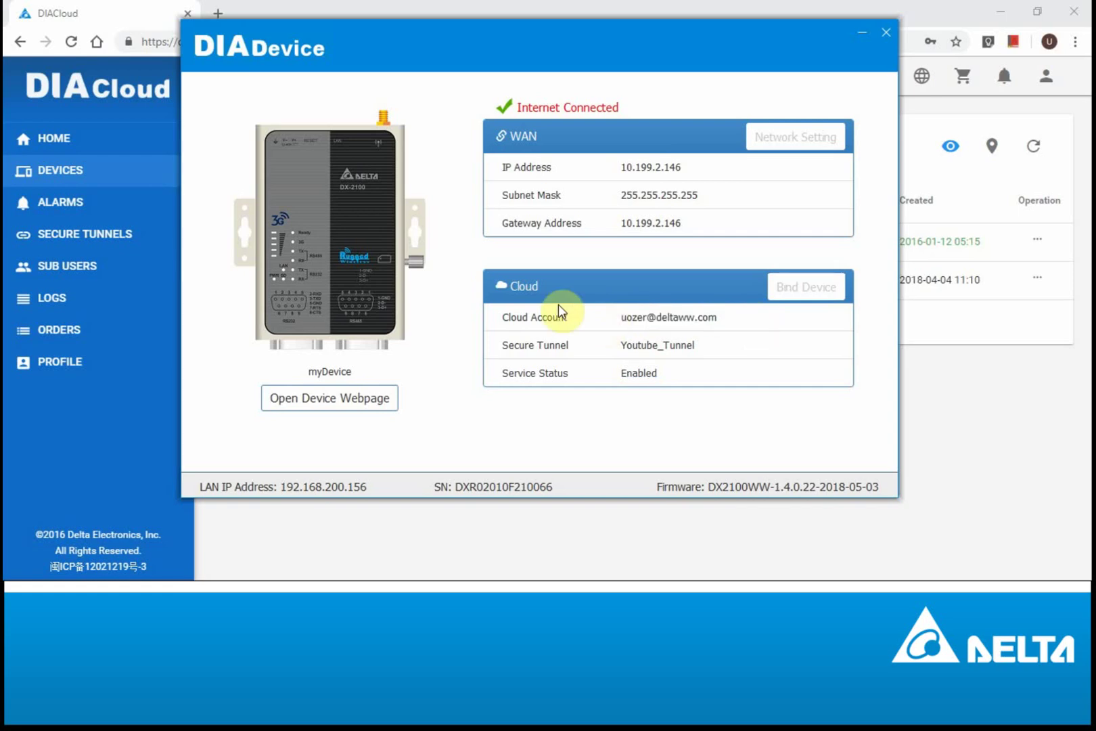